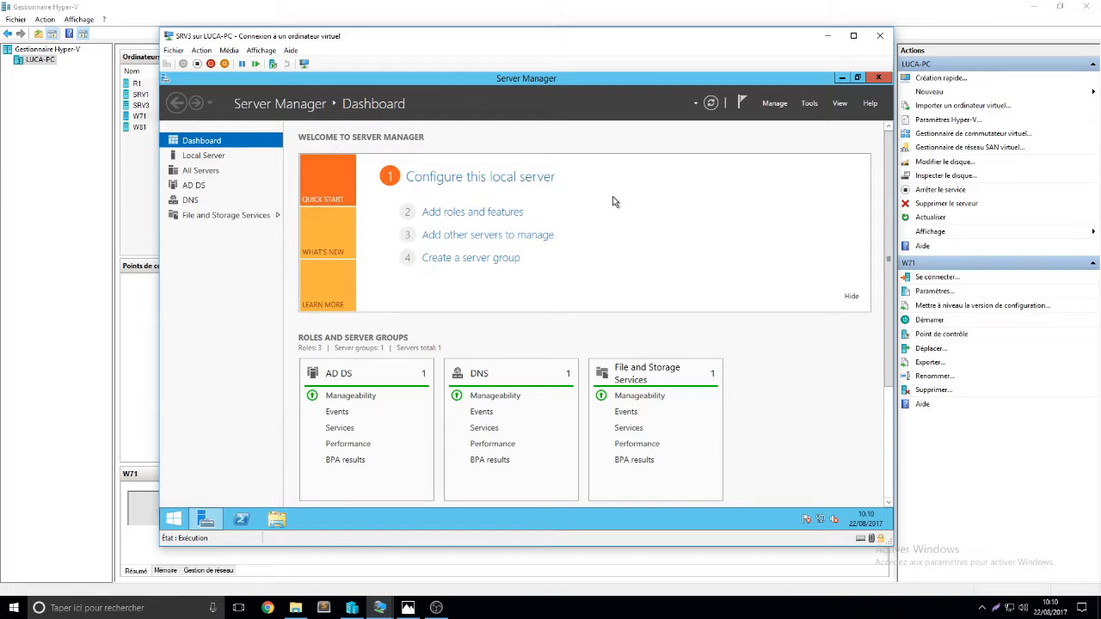
Minimize Server Manager to show the SRV3 desktop
left_click(841, 78)
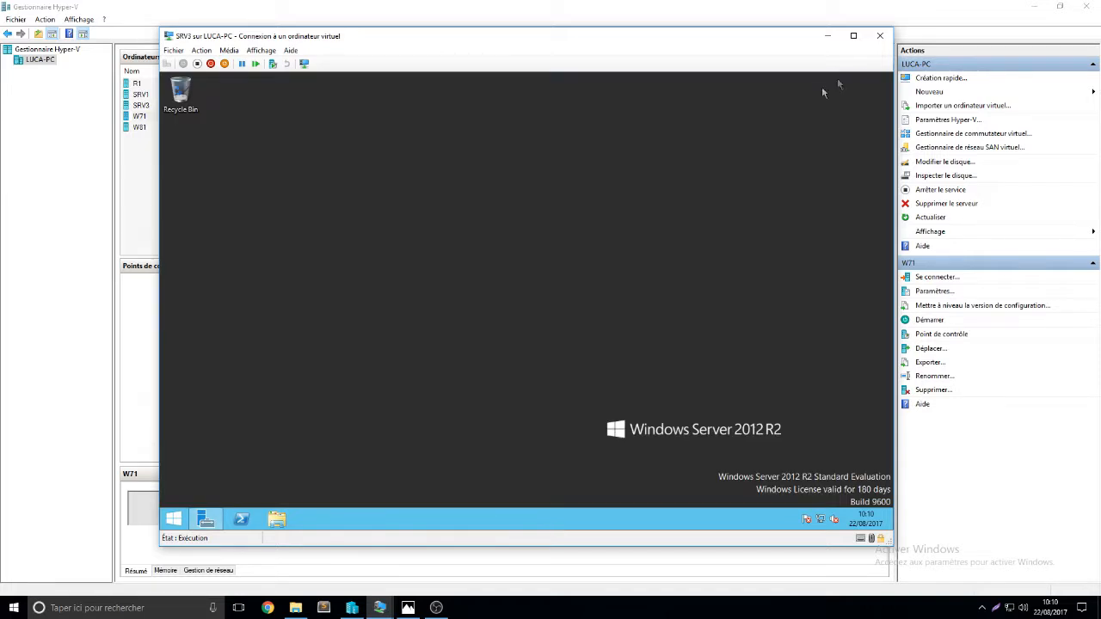
Open Local Disk (C:) from This PC in File Explorer
right_click(446, 217)
mouse_move(473, 294)
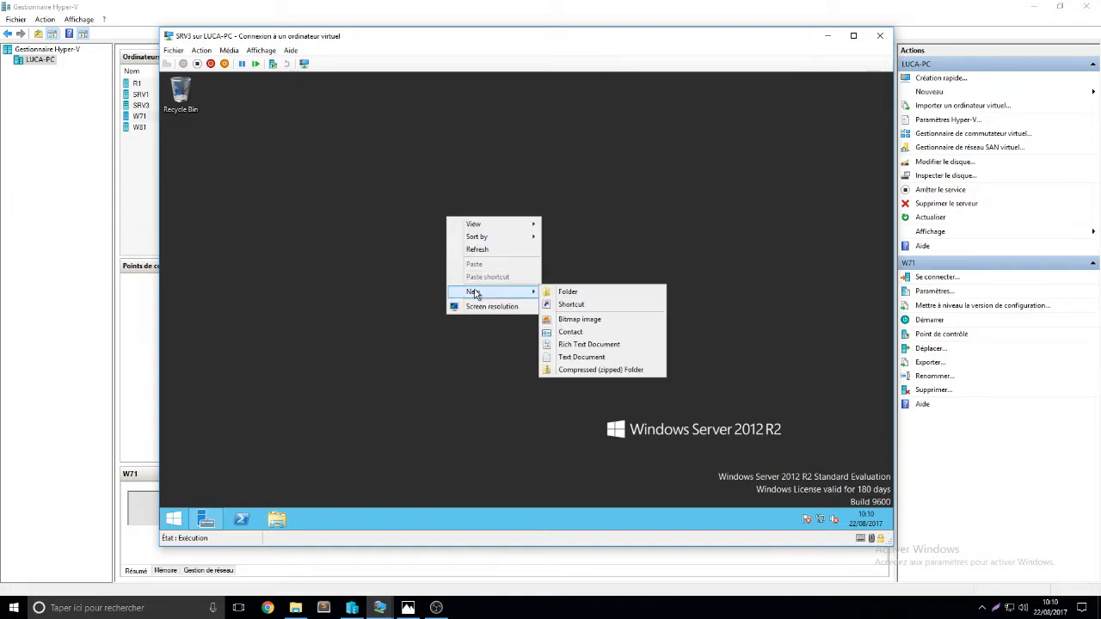
left_click(340, 435)
left_click(286, 517)
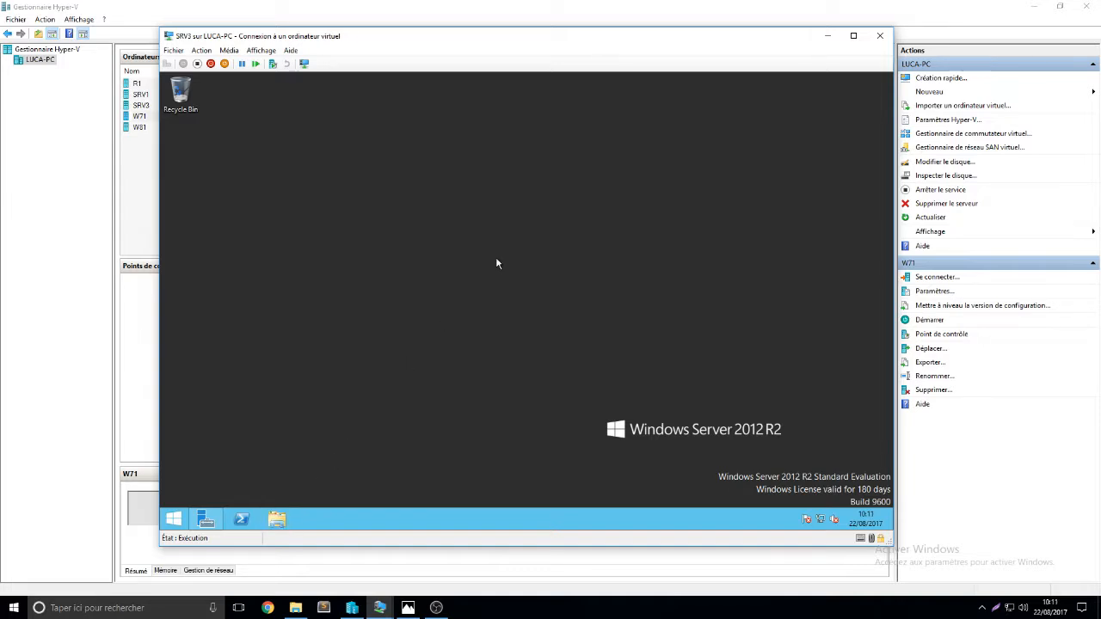
double_click(606, 320)
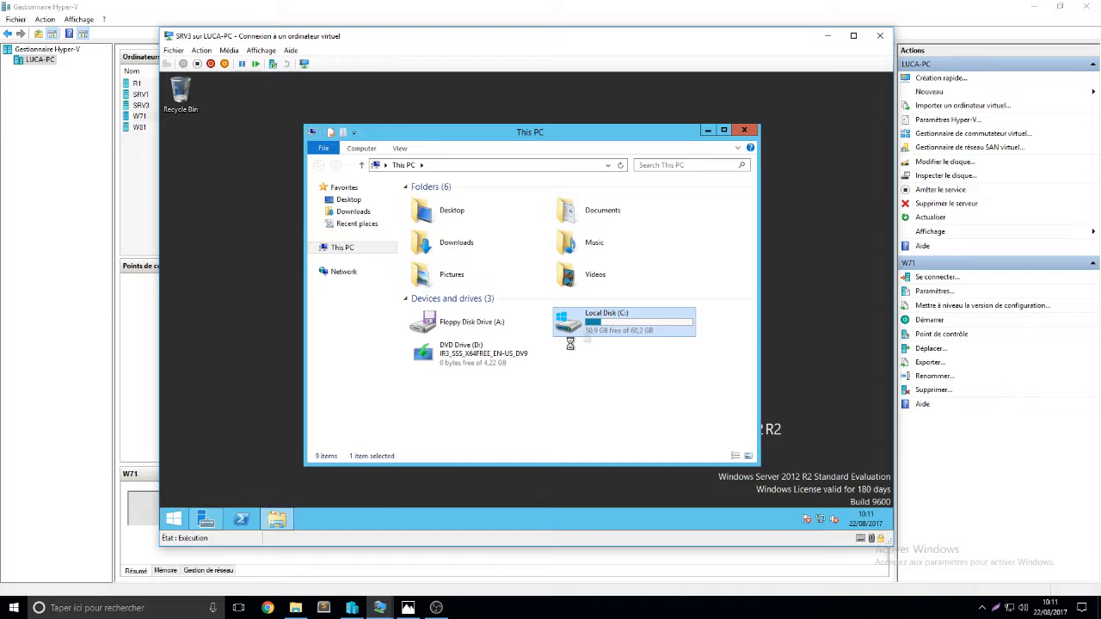
Create a new folder named www on Local Disk (C:)
right_click(478, 364)
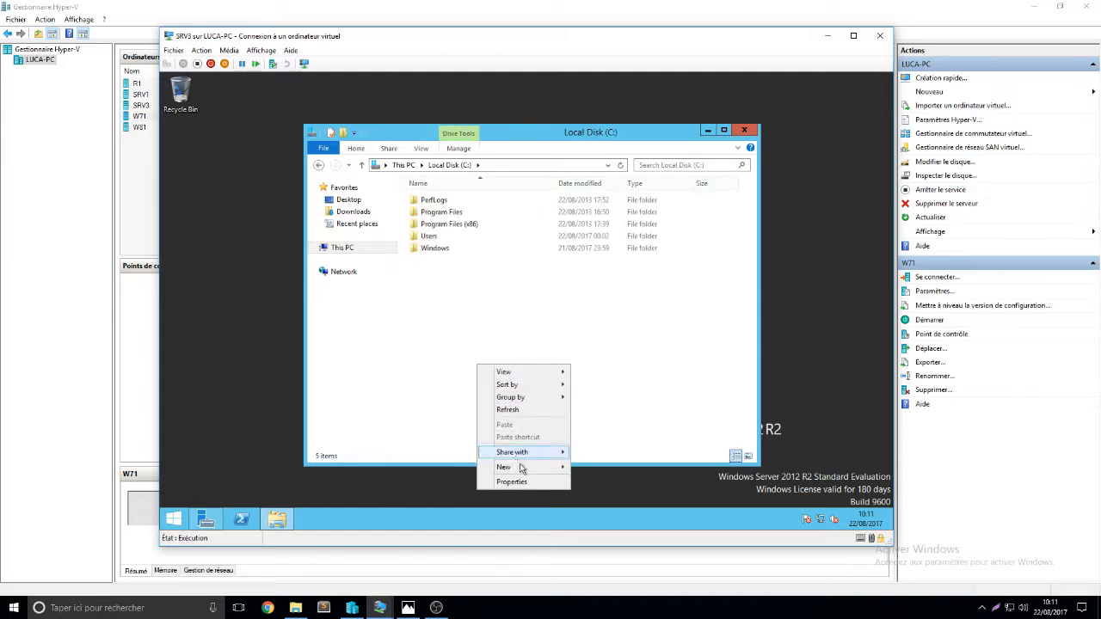
mouse_move(520, 466)
left_click(596, 389)
type("w")
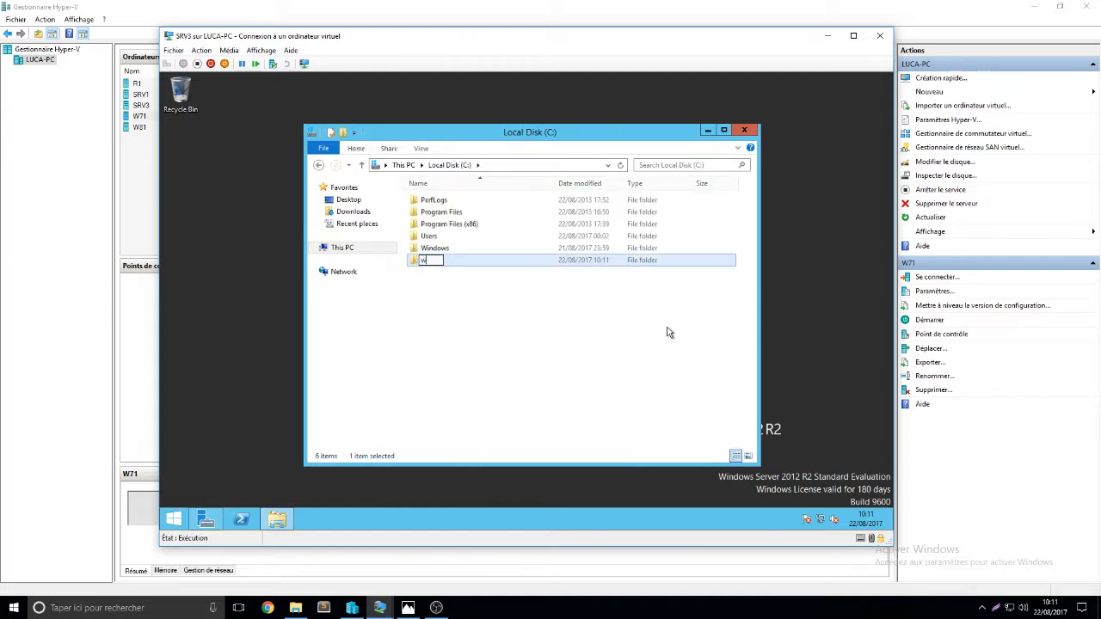
type("ww")
key("Return")
key("Return")
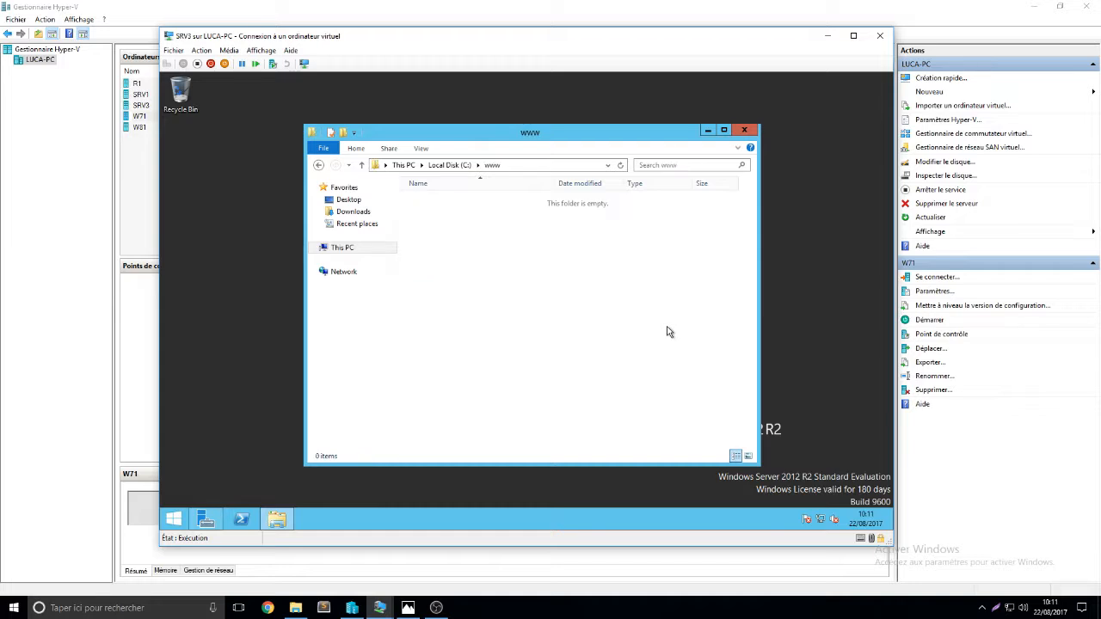
Create an empty text document named test inside www and open it
right_click(517, 290)
mouse_move(565, 421)
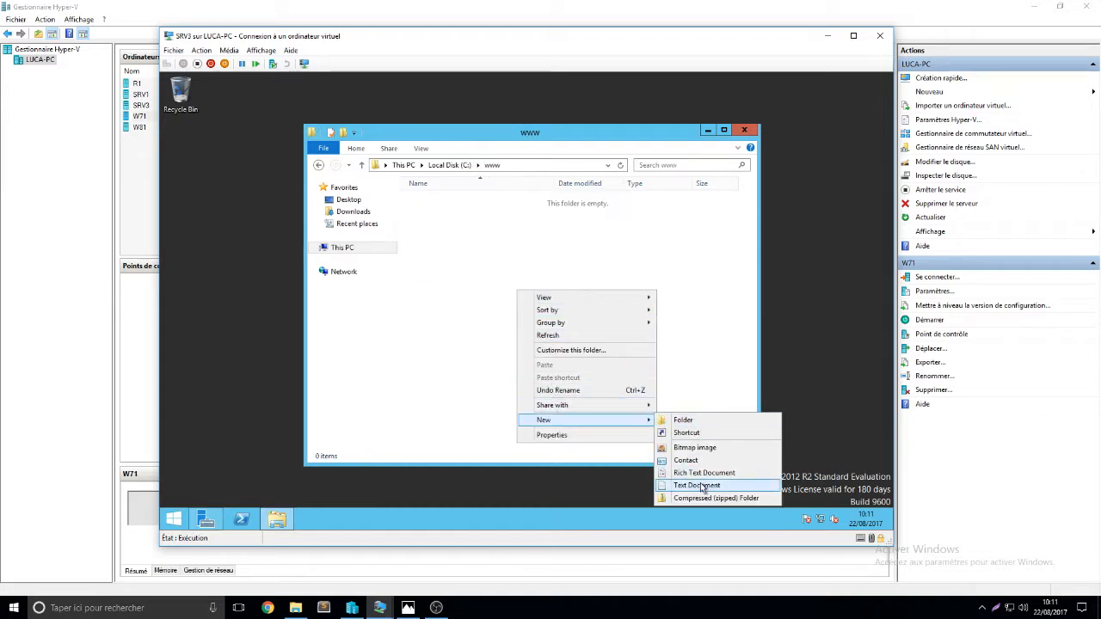
left_click(702, 486)
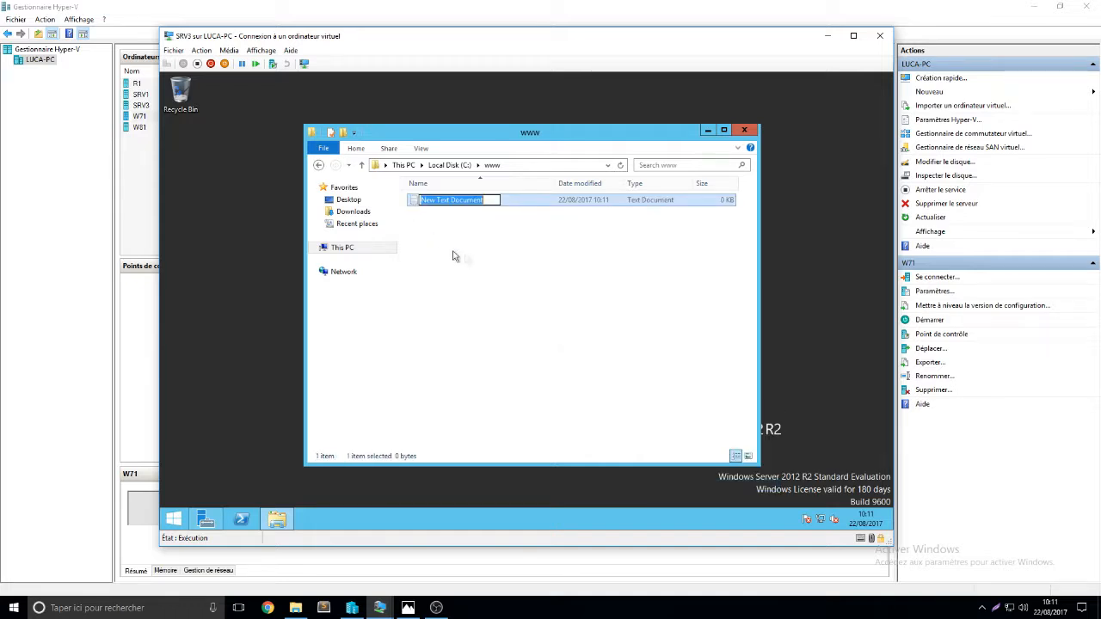
type("test")
key("Return")
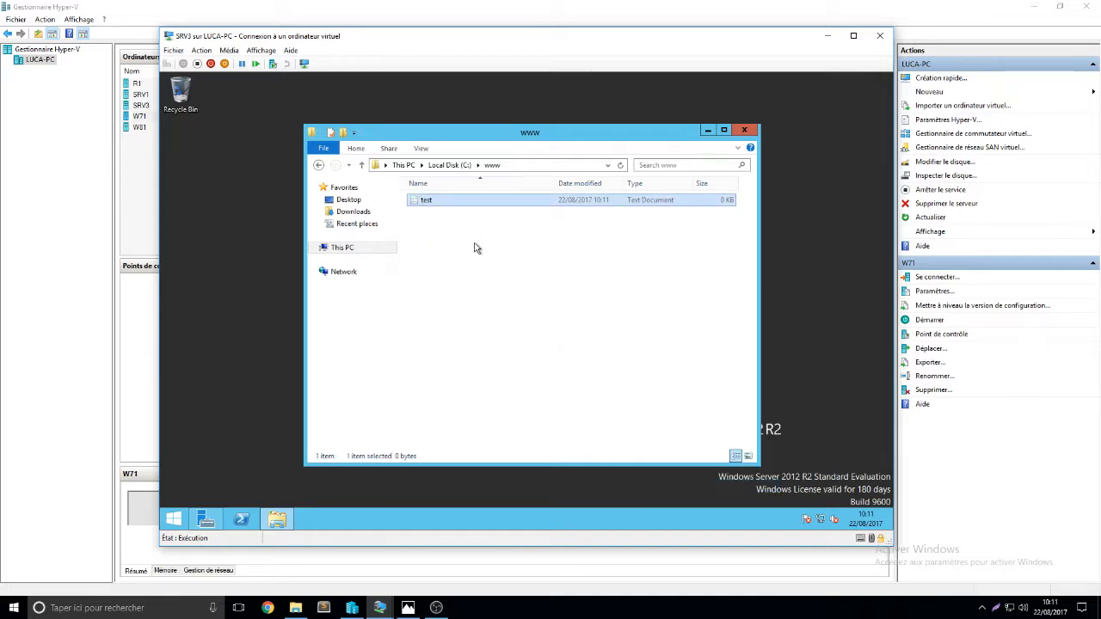
double_click(469, 200)
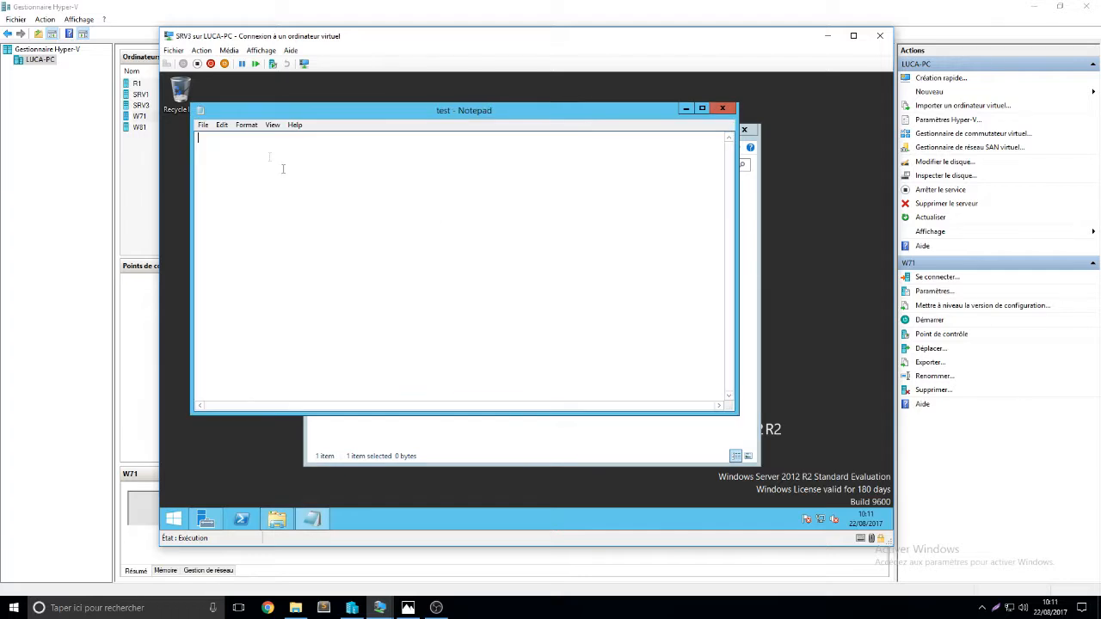
Save the file as index.html with type All Files in the www folder
left_click(202, 125)
left_click(250, 181)
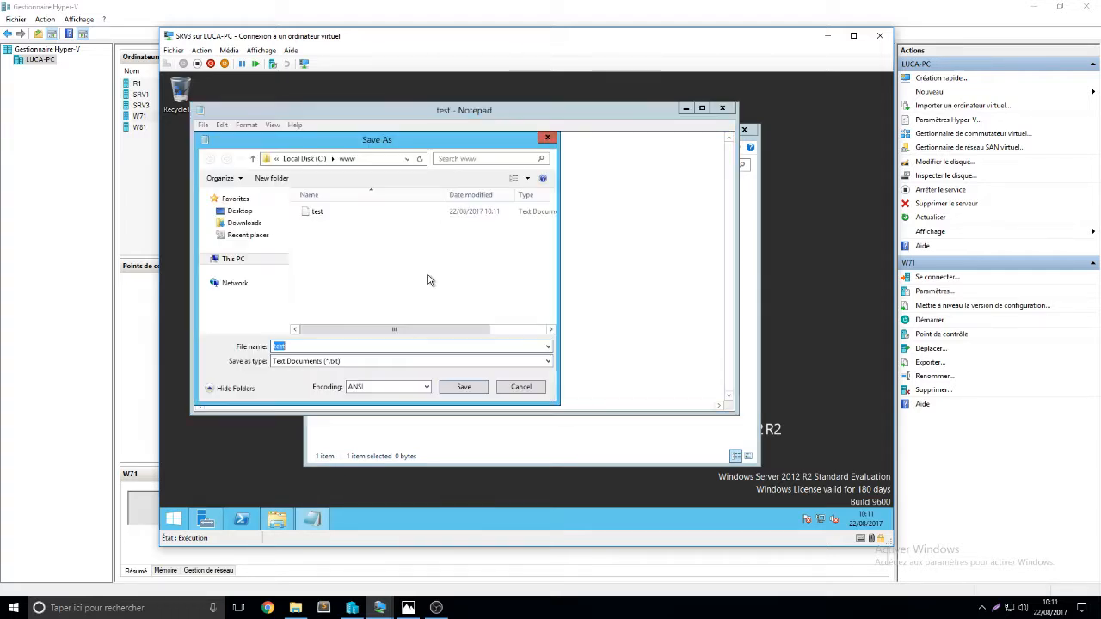
left_click(361, 361)
left_click(360, 379)
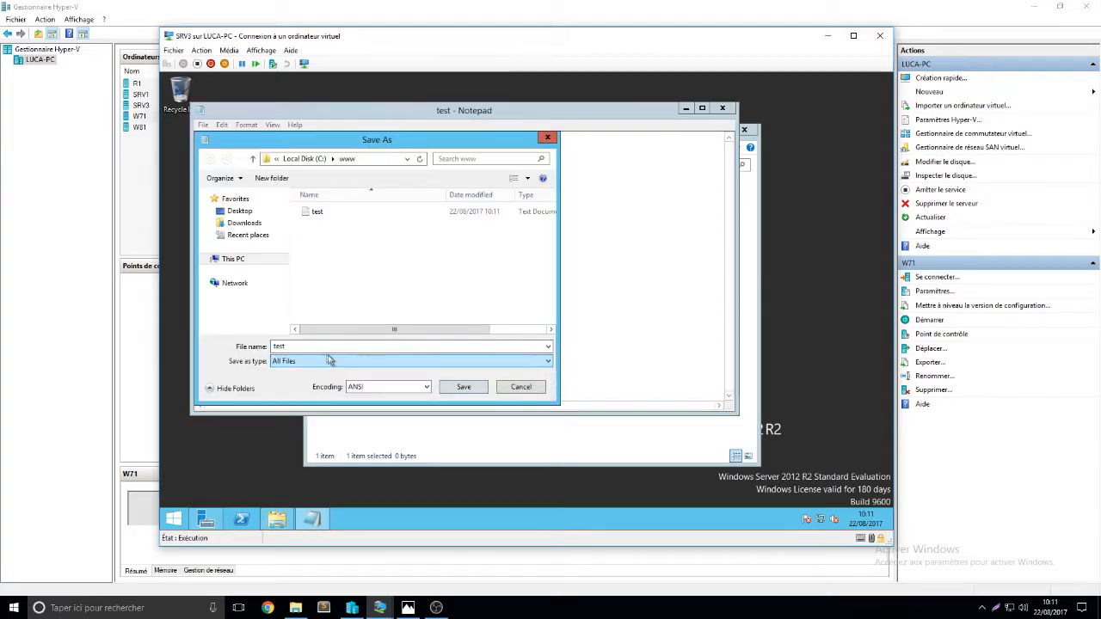
left_click(334, 347)
type("index.h")
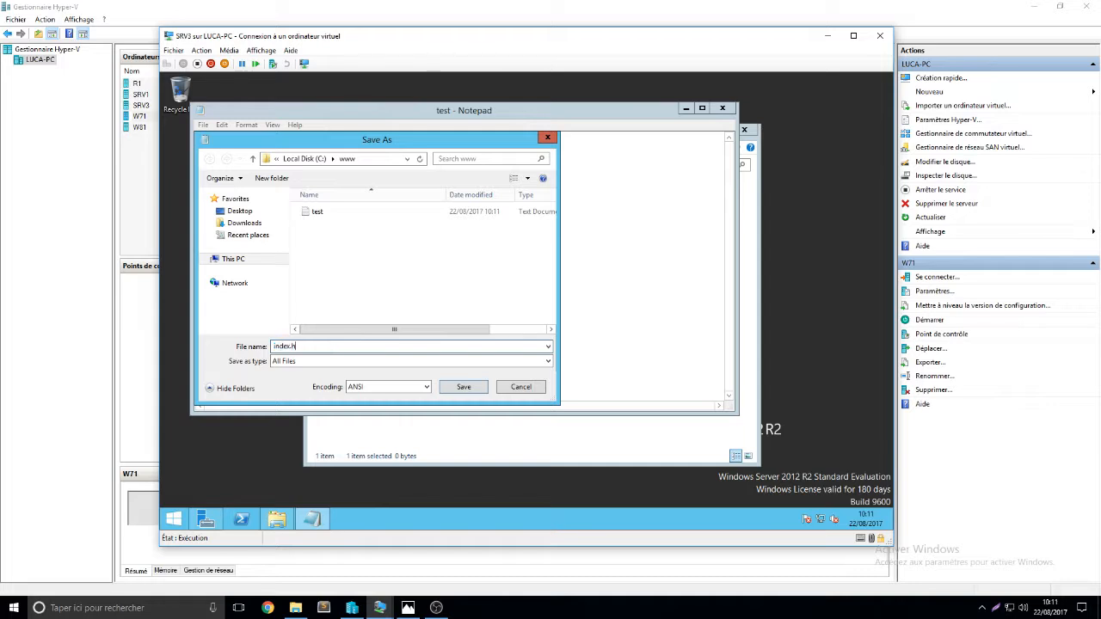
type("tml")
left_click(463, 386)
Fix the page markup into a <b></b> bold tag pair around sample text
left_click_drag(491, 101, 471, 158)
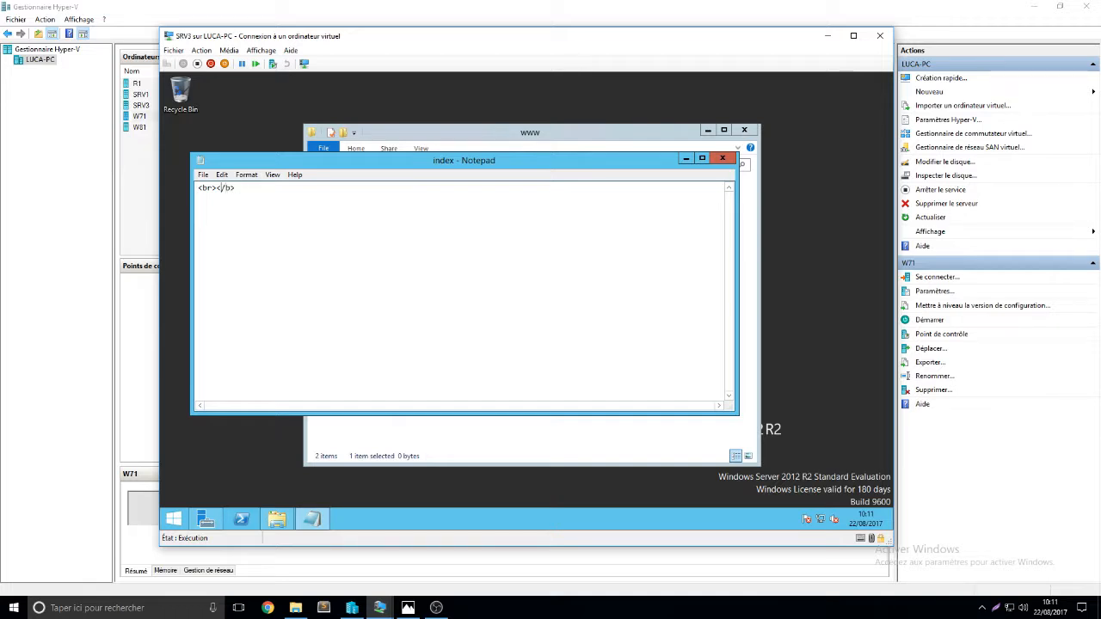
key("BackSpace")
type("Luca Test")
Close Notepad, delete the leftover test file and close the www folder
left_click(722, 158)
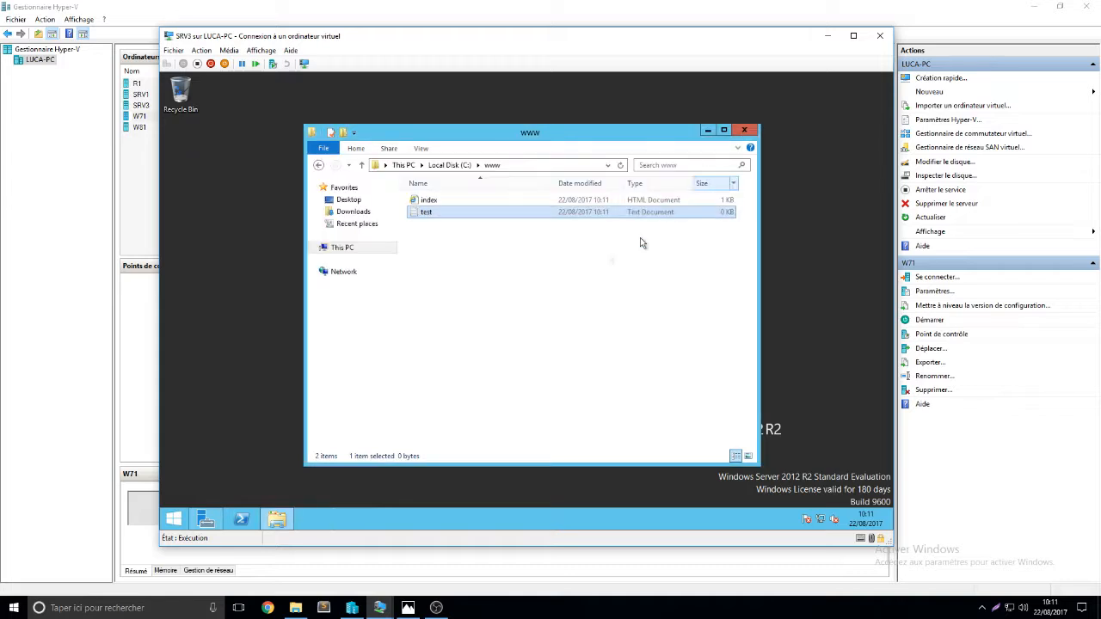
key("Delete")
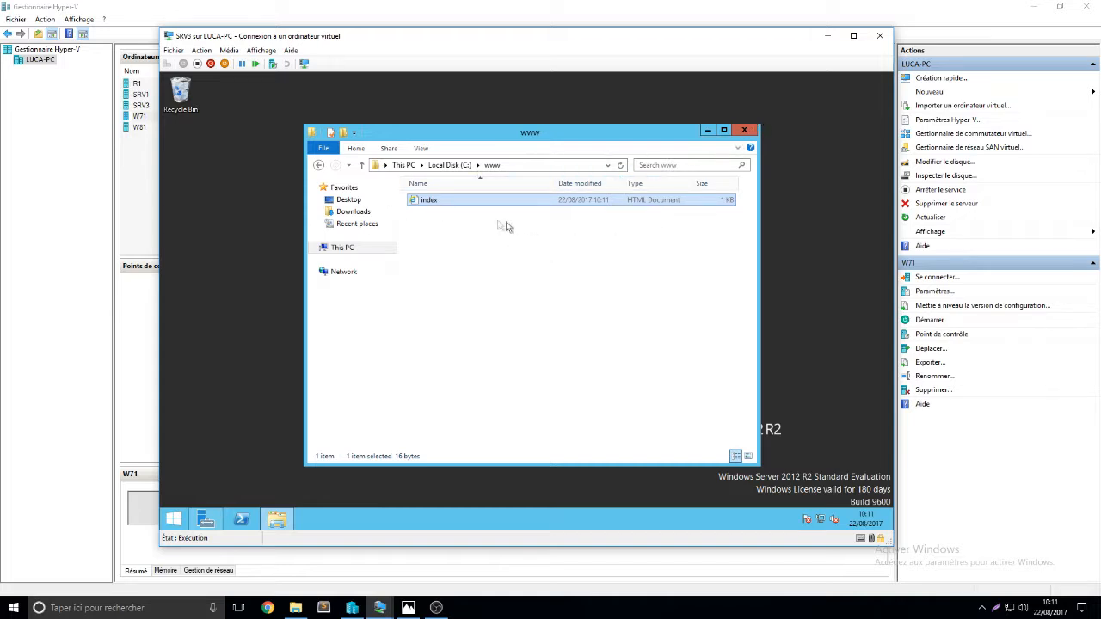
left_click(755, 131)
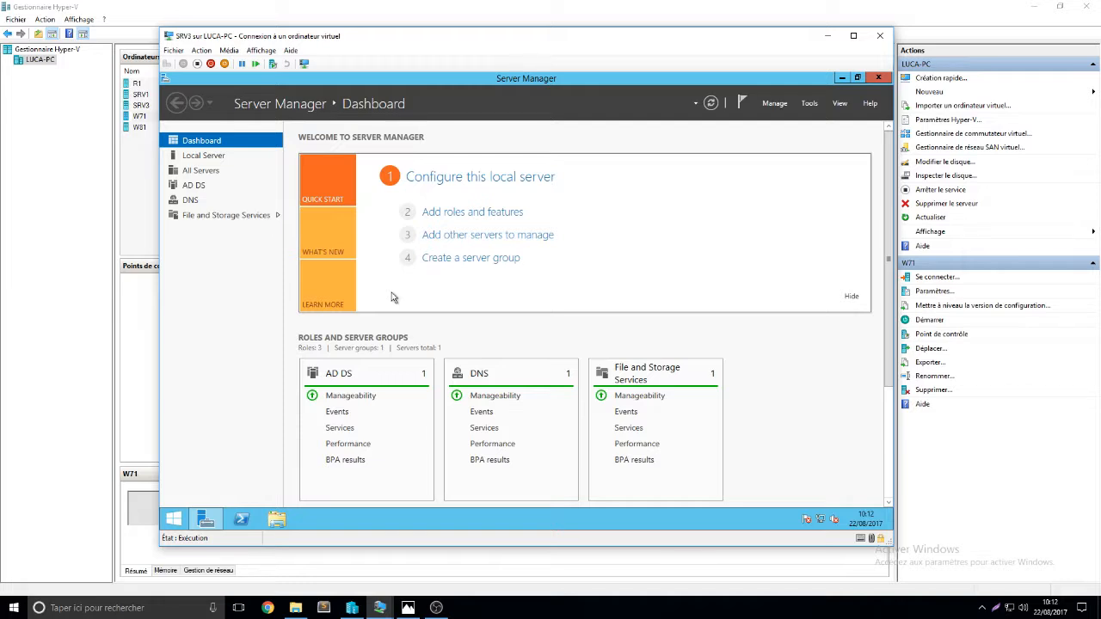
Start the Add Roles and Features wizard for role-based installation on this server
left_click(778, 104)
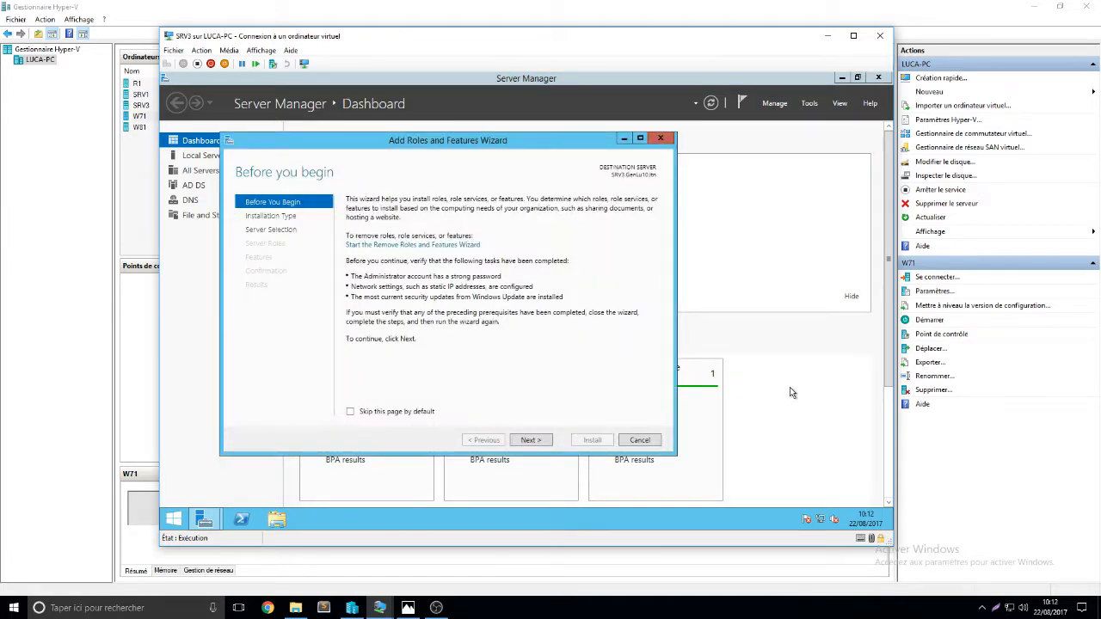
key("Return")
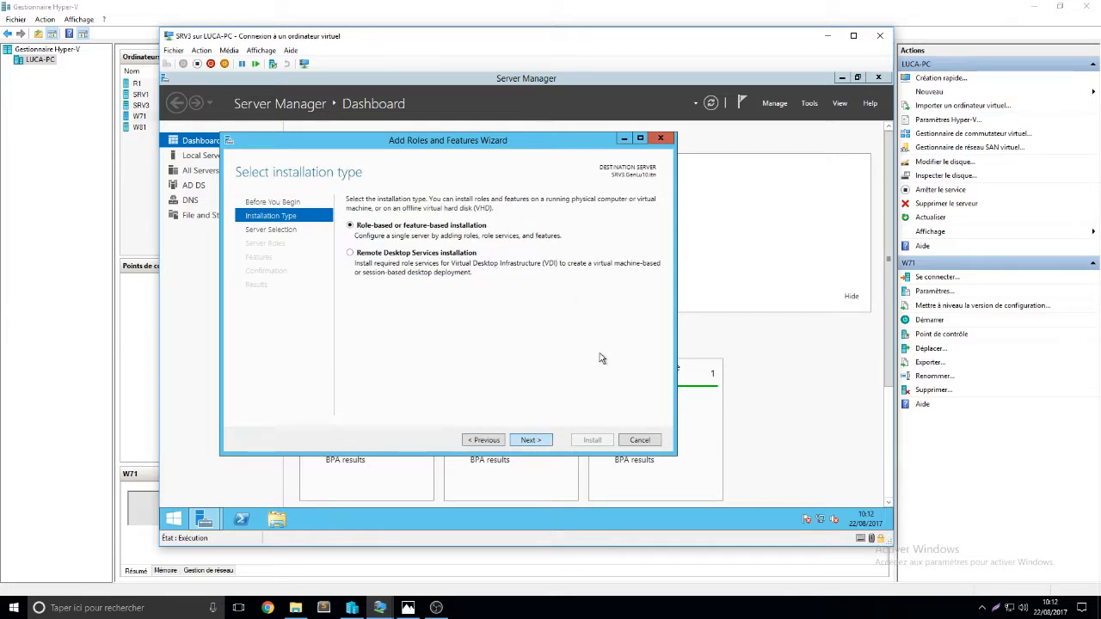
key("Return")
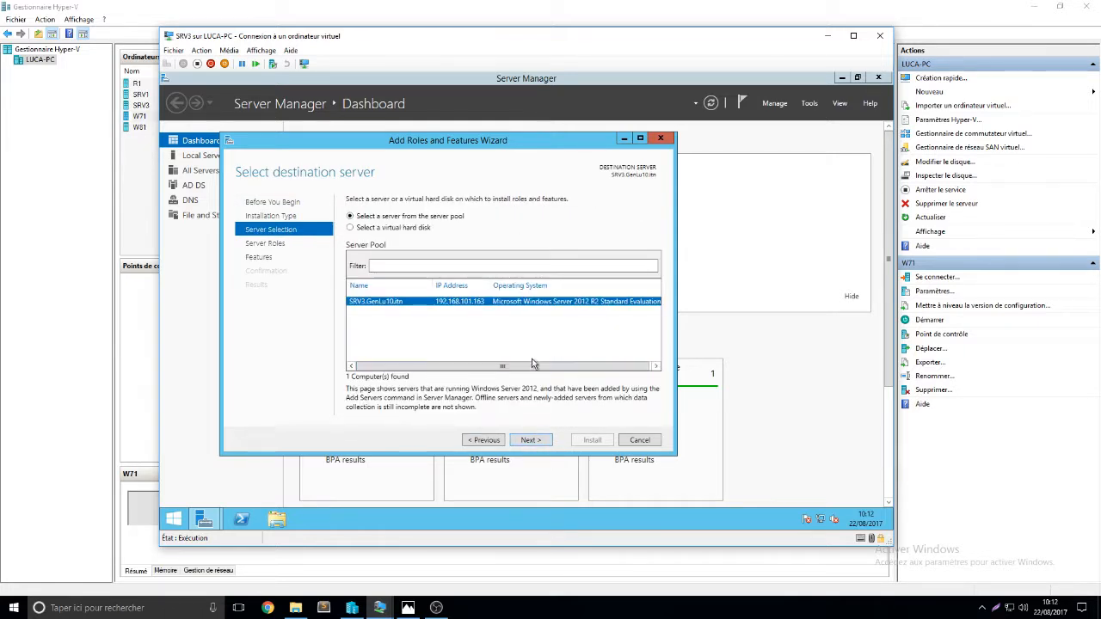
left_click(546, 439)
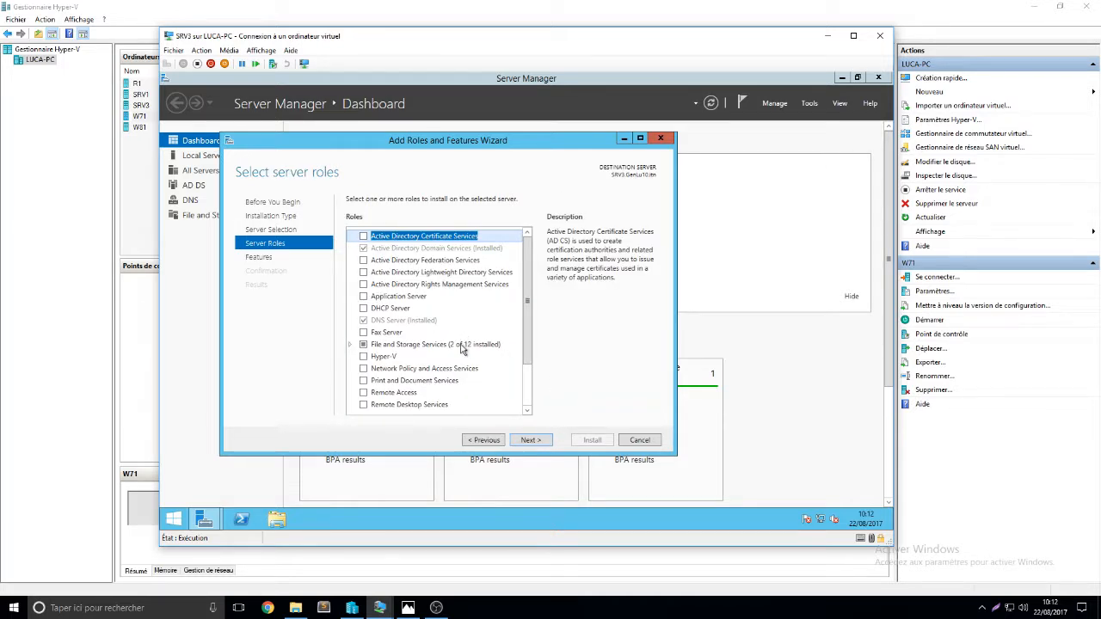
scroll(464, 344, "down", 1)
Install the Web Server (IIS) role with its required features and default role services
left_click(362, 373)
left_click(481, 387)
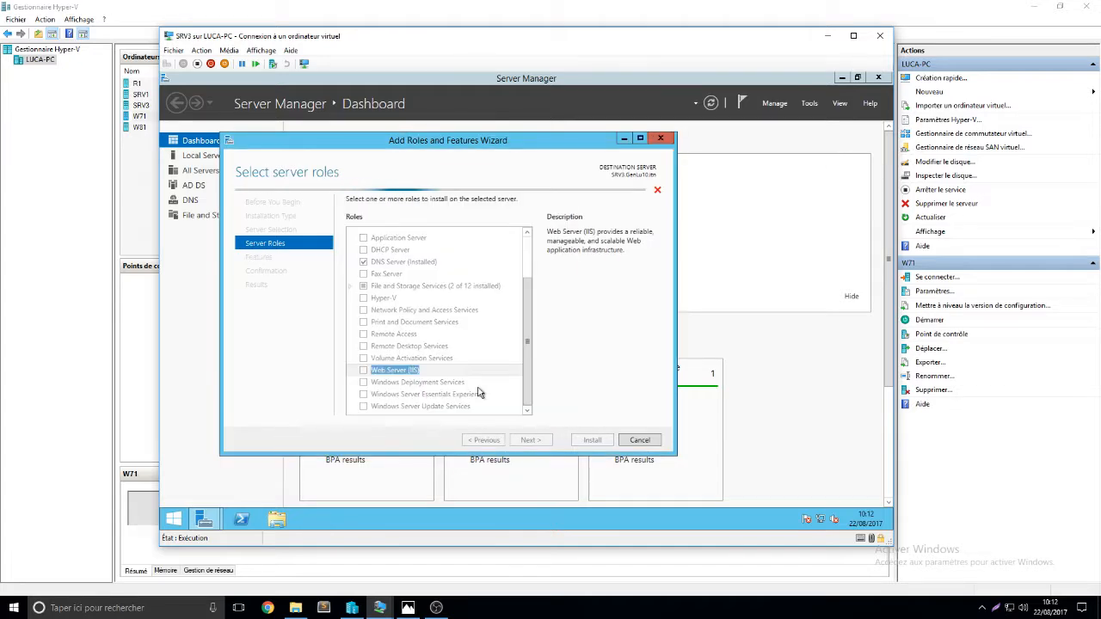
left_click(531, 439)
left_click(530, 439)
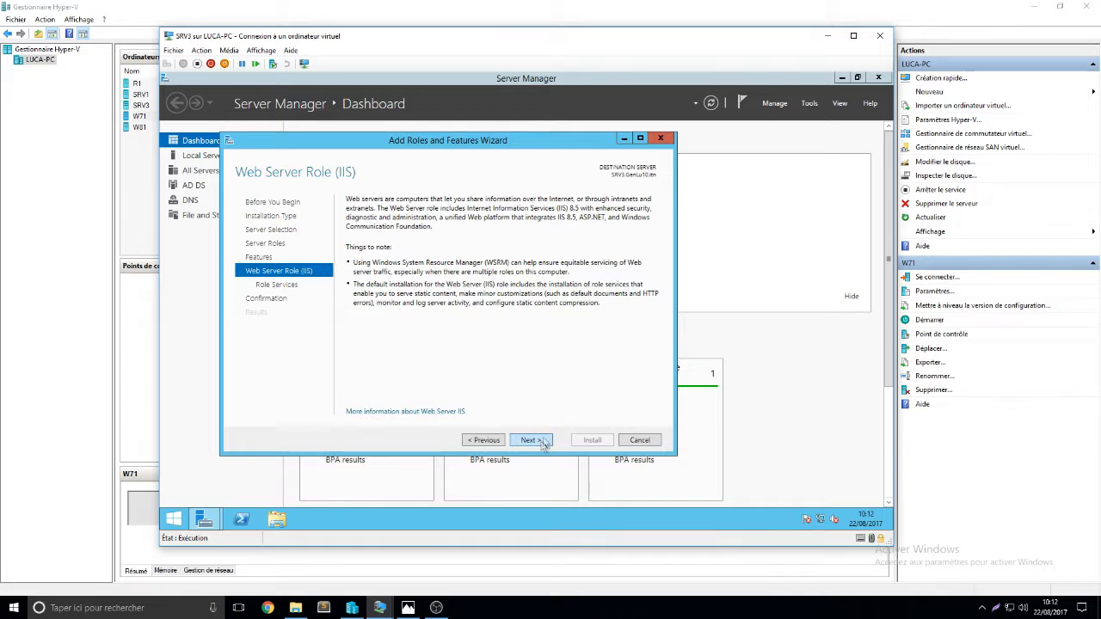
left_click(538, 441)
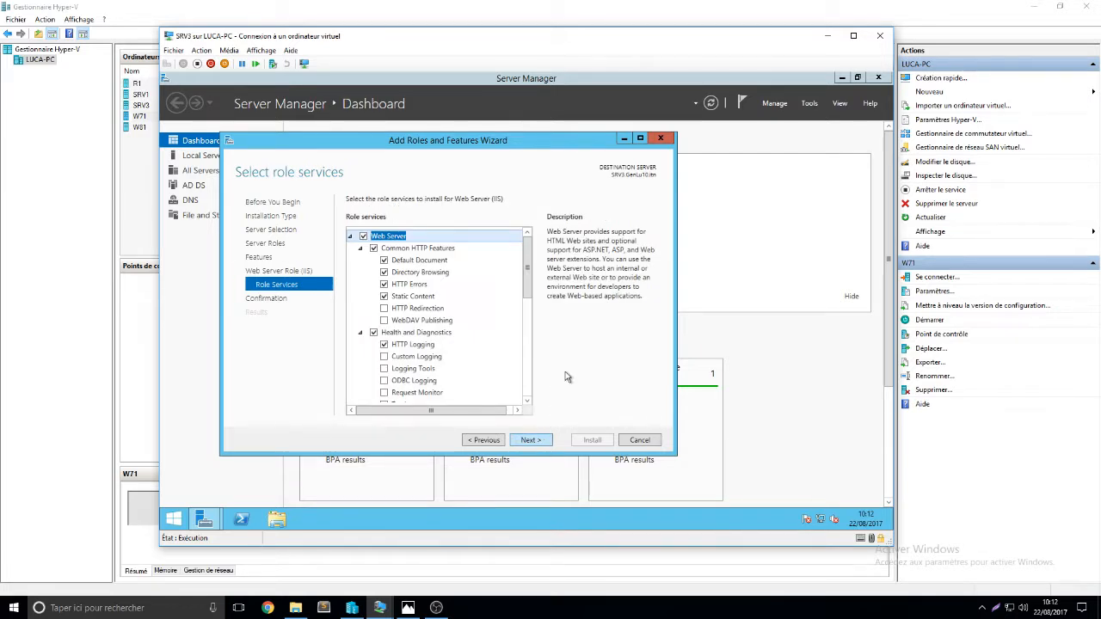
key("Return")
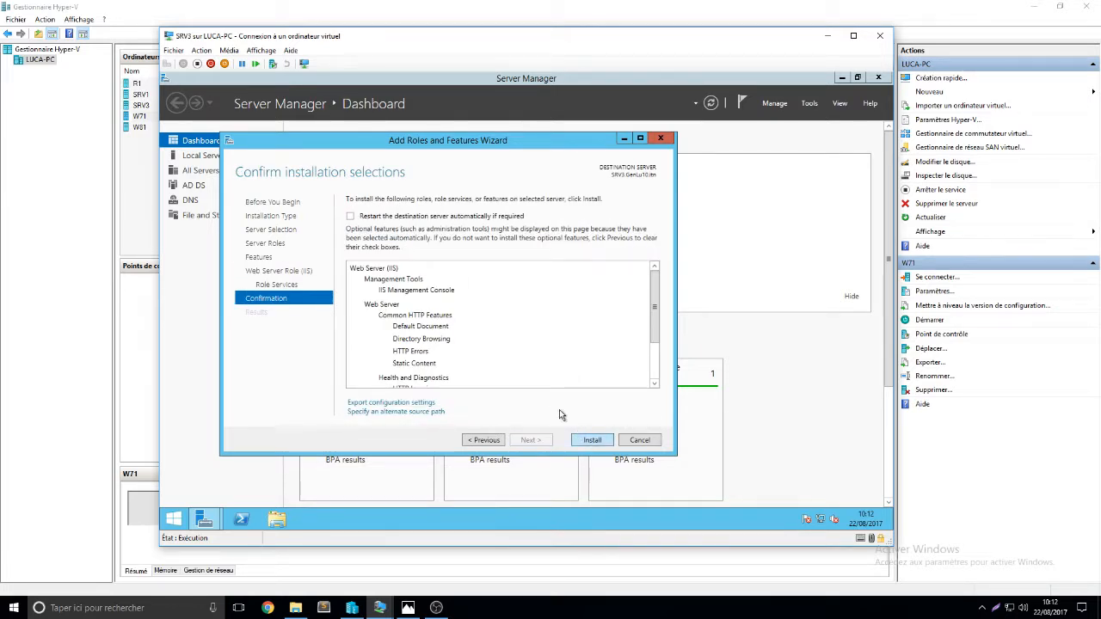
key("Return")
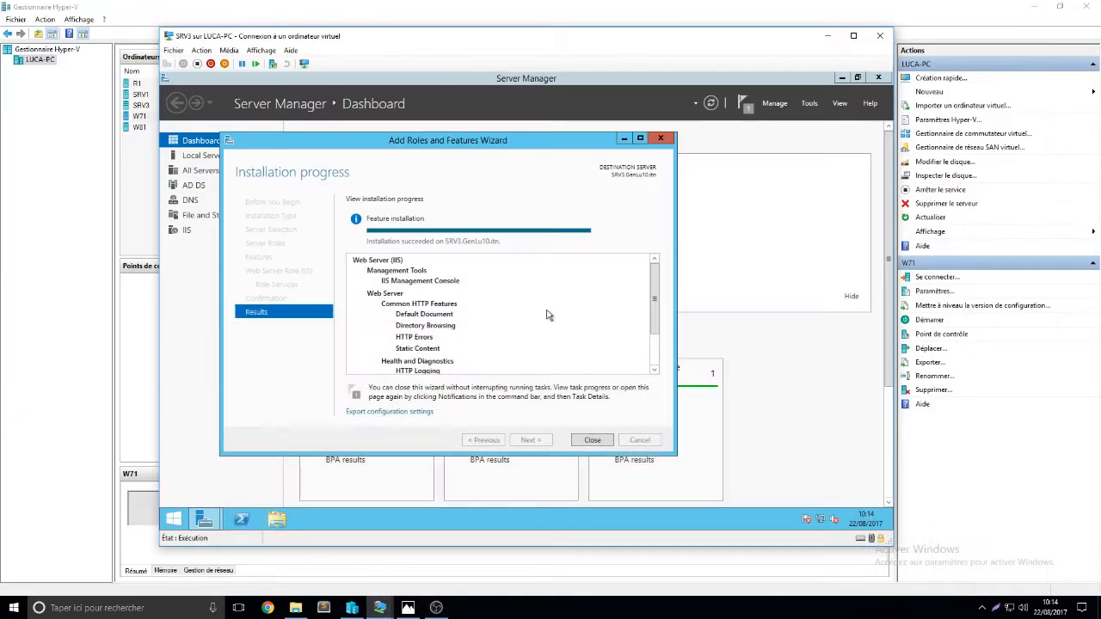
left_click(592, 439)
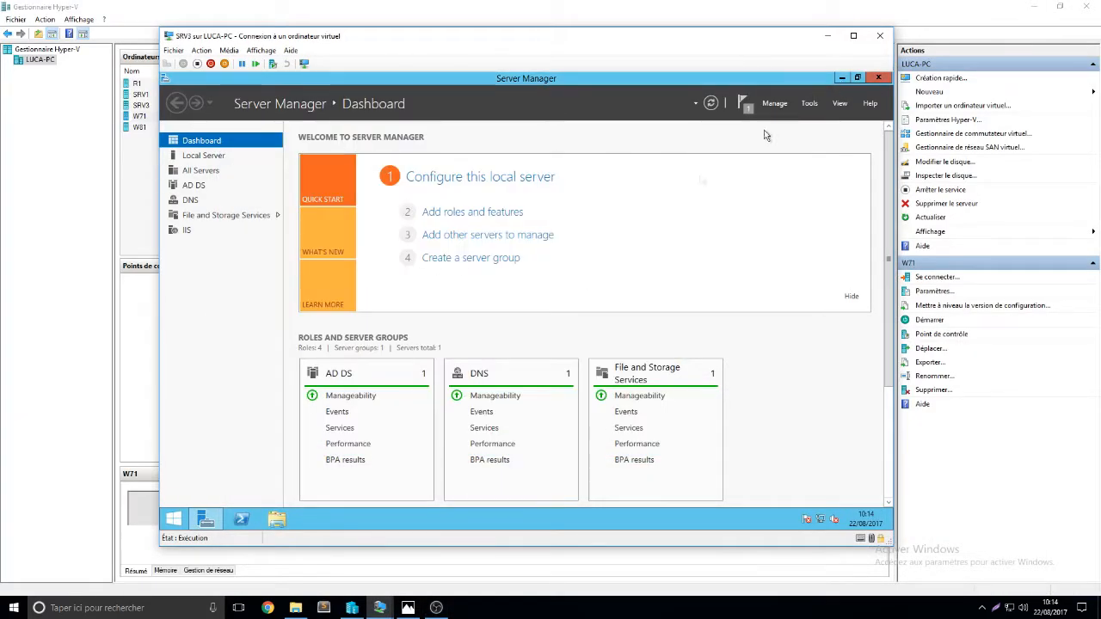
left_click(841, 78)
From Start, open Administrative Tools and launch the Internet Information Services (IIS) Manager shortcut
left_click(174, 522)
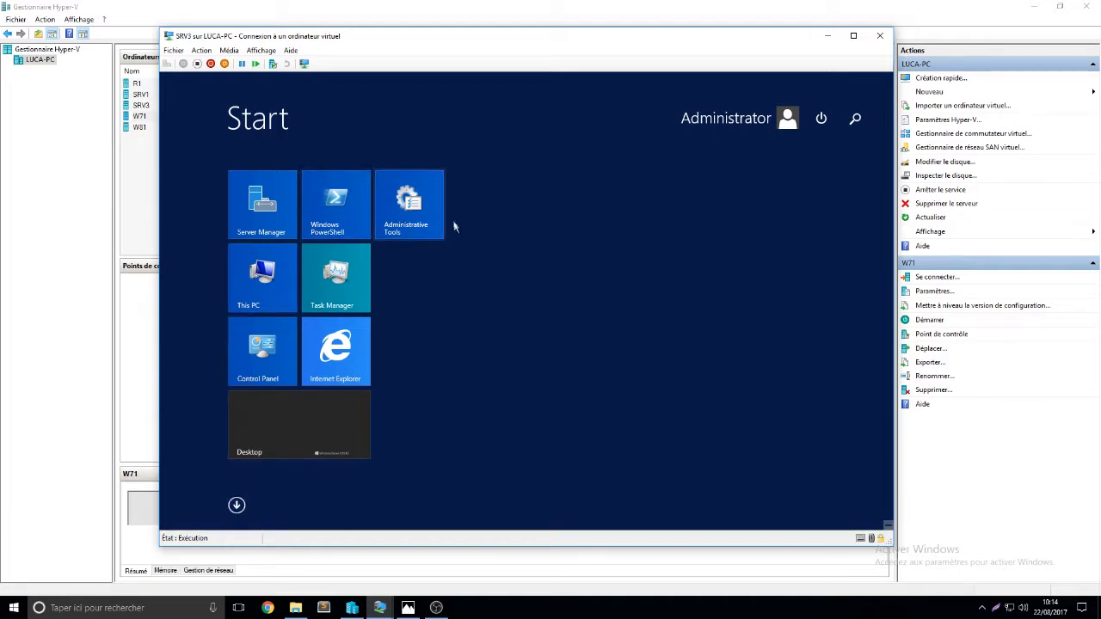
left_click(432, 205)
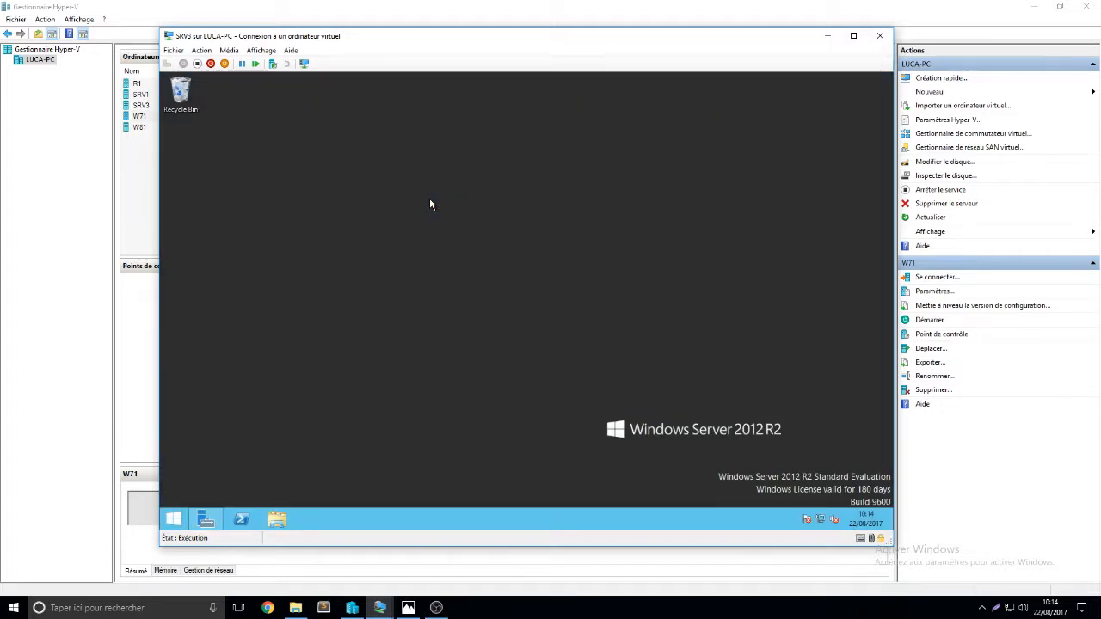
scroll(496, 336, "down", 4)
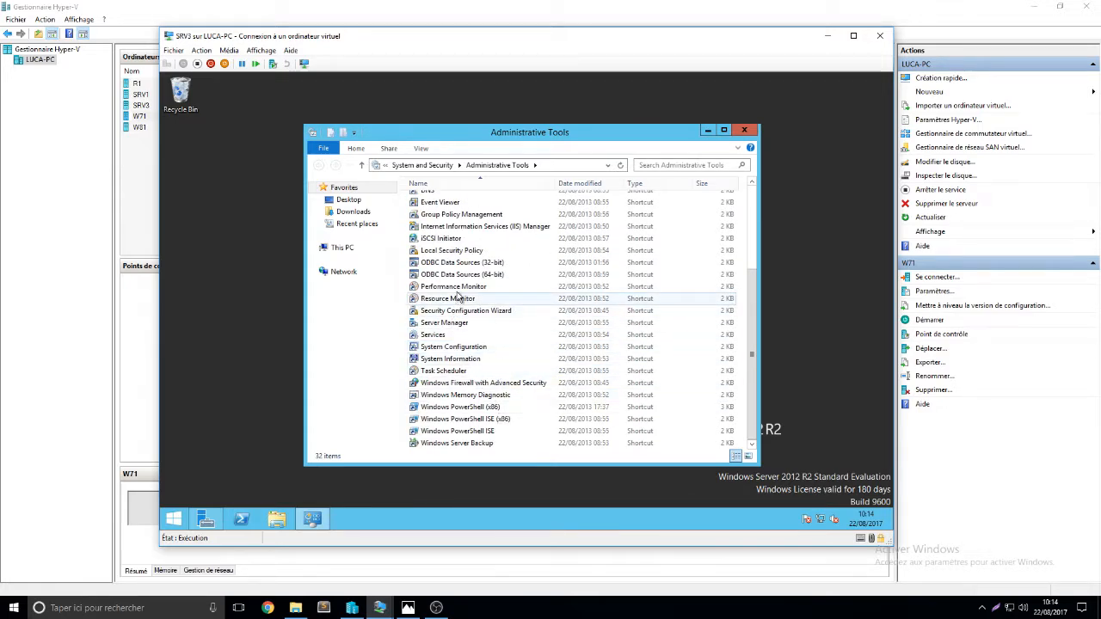
scroll(456, 314, "up", 4)
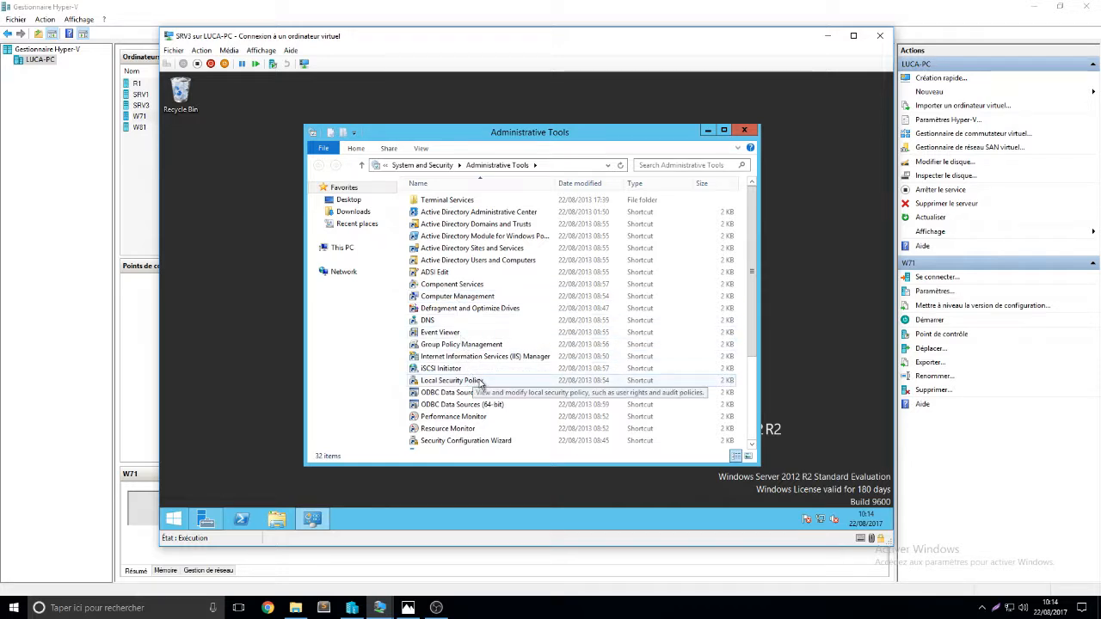
scroll(480, 383, "down", 4)
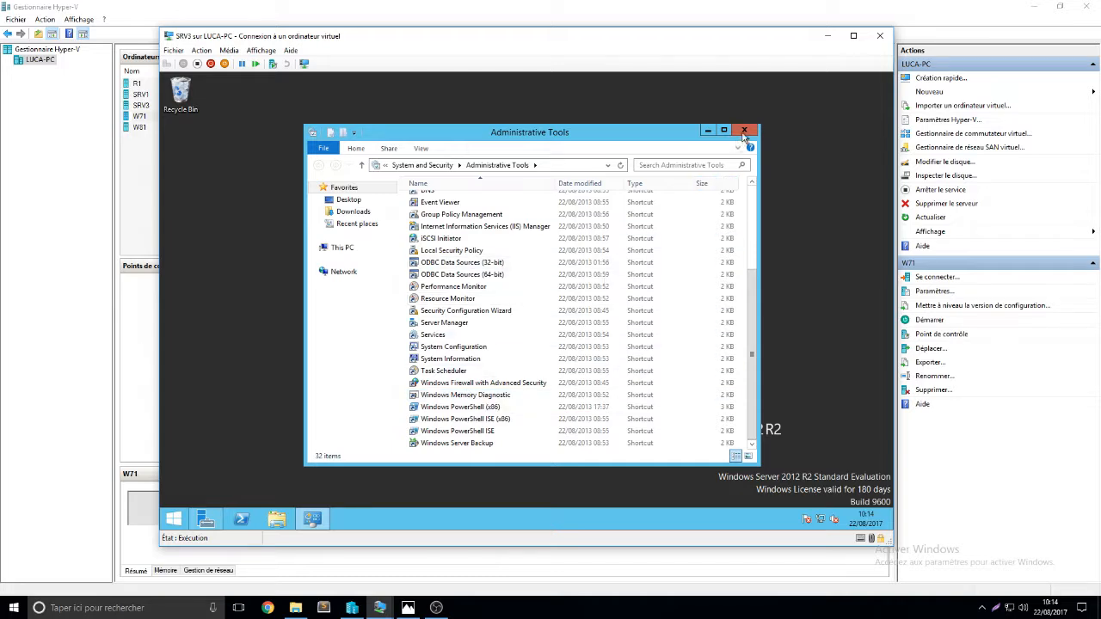
left_click(472, 228)
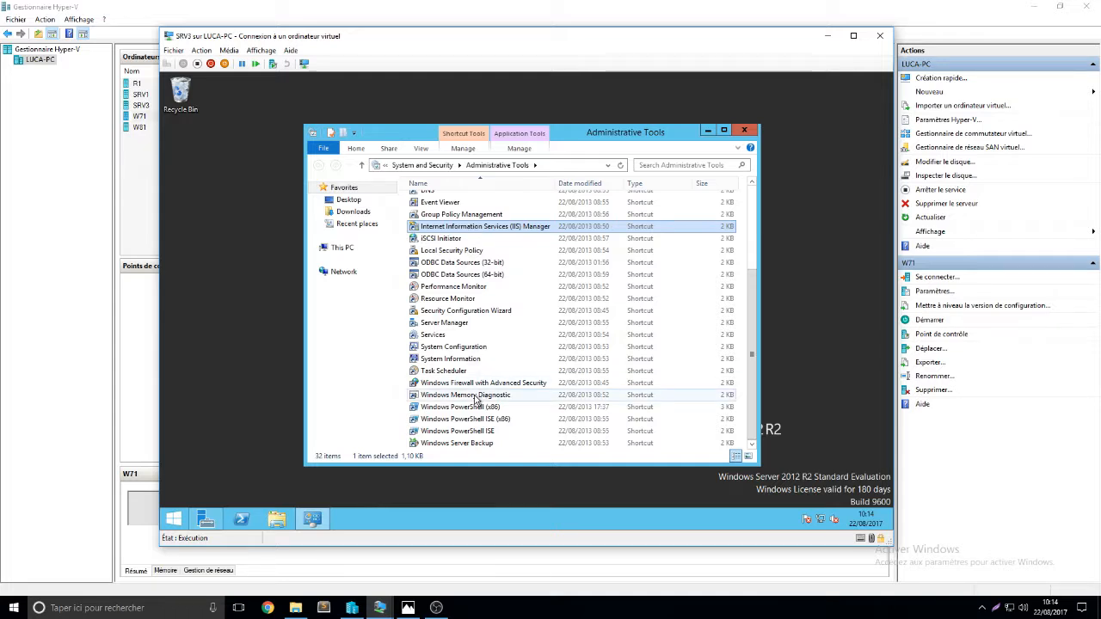
scroll(494, 327, "up", 4)
key("Return")
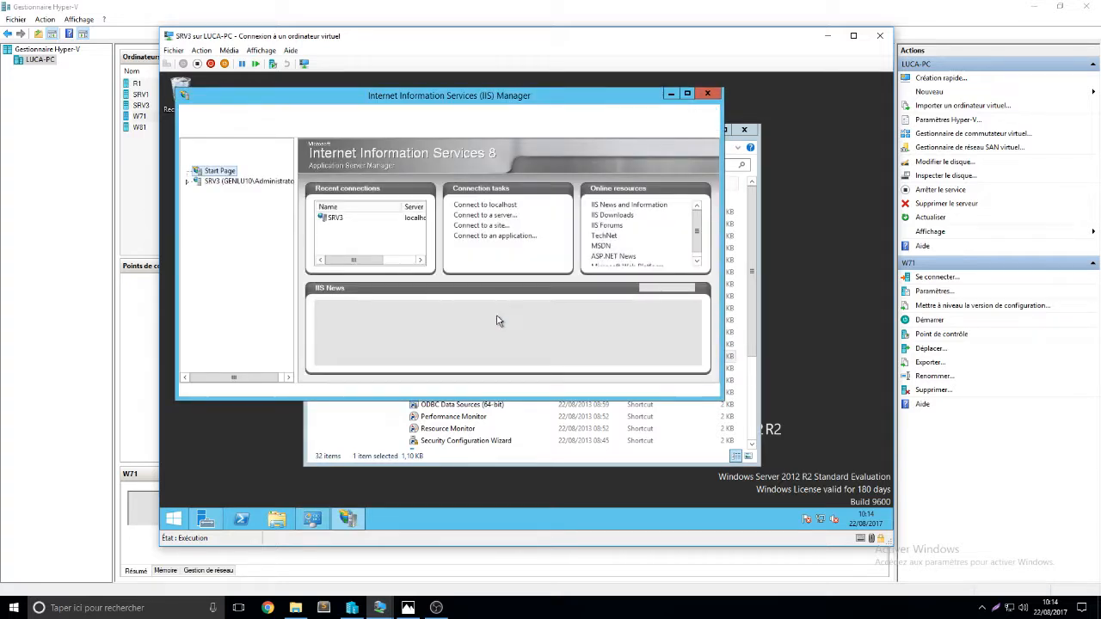
Close Administrative Tools and answer No to IIS Manager's Web Platform Components prompt
left_click(744, 129)
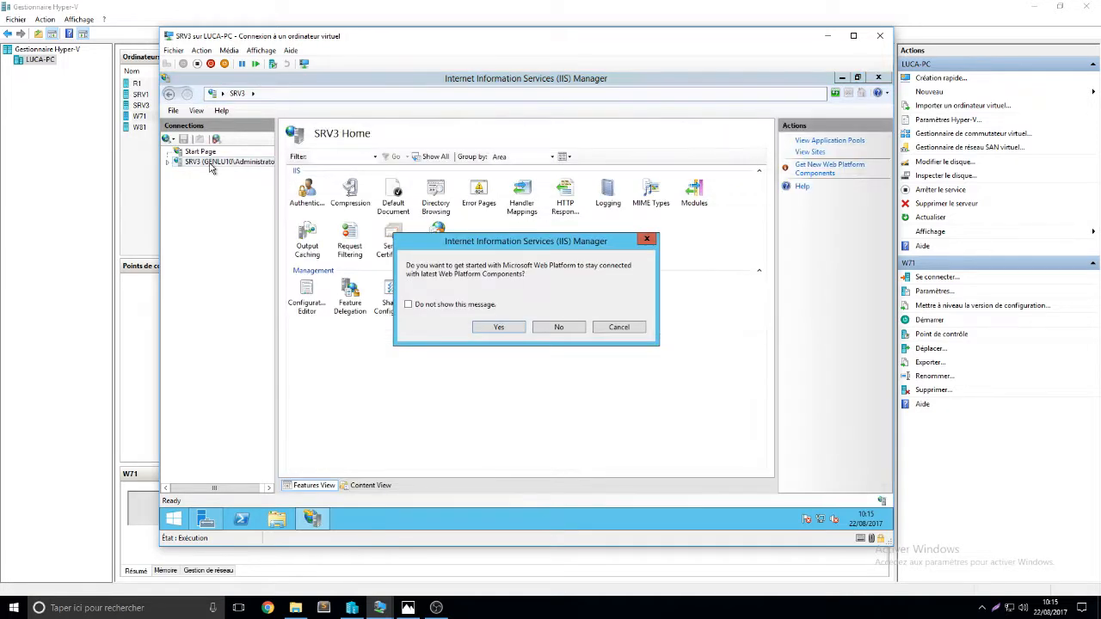
left_click(561, 328)
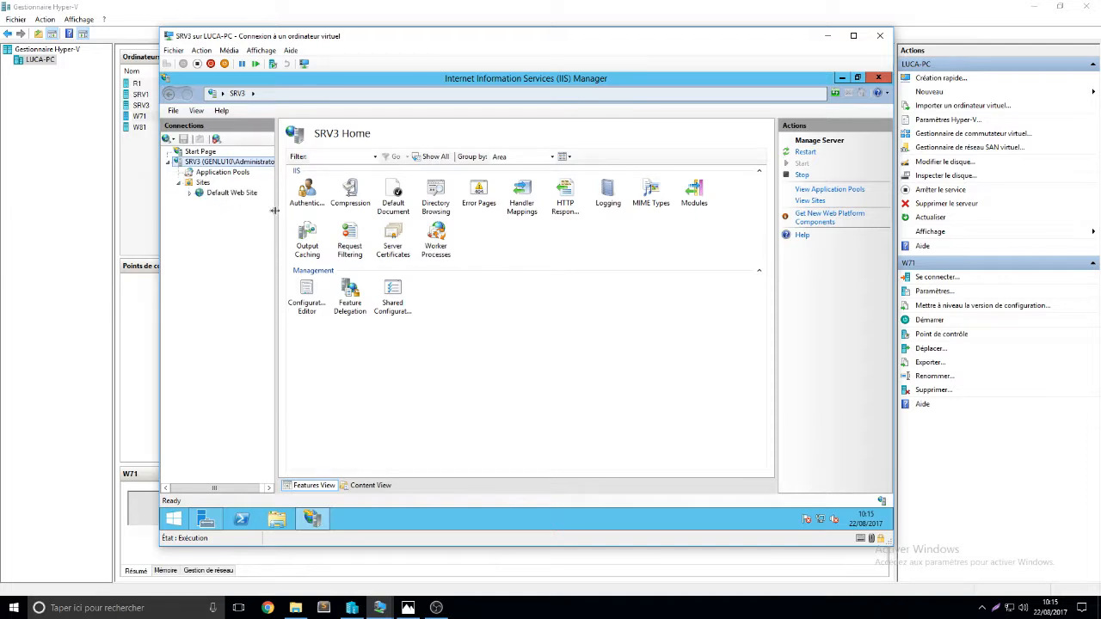
Remove the Default Web Site from SRV3's Sites and confirm the removal
left_click_drag(274, 210, 304, 211)
left_click(230, 196)
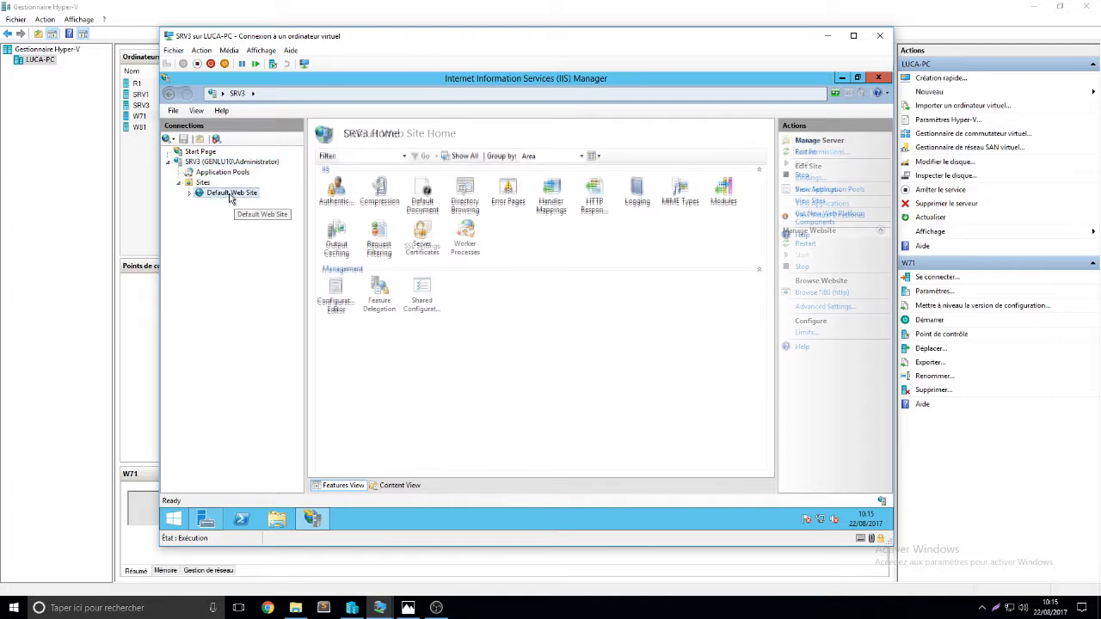
right_click(230, 196)
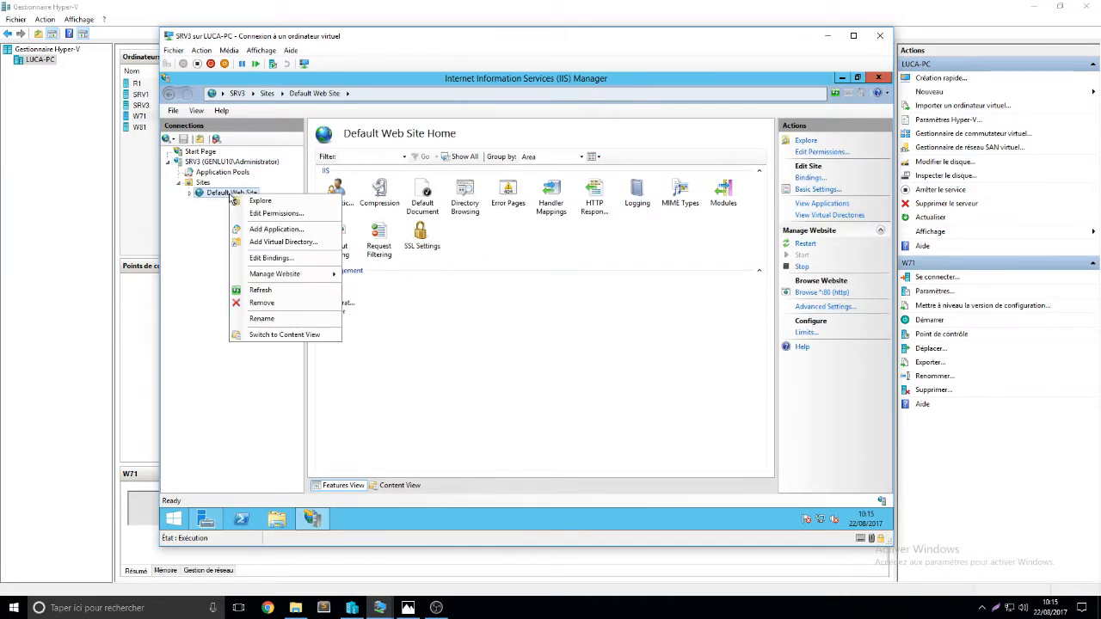
left_click(290, 303)
left_click(504, 336)
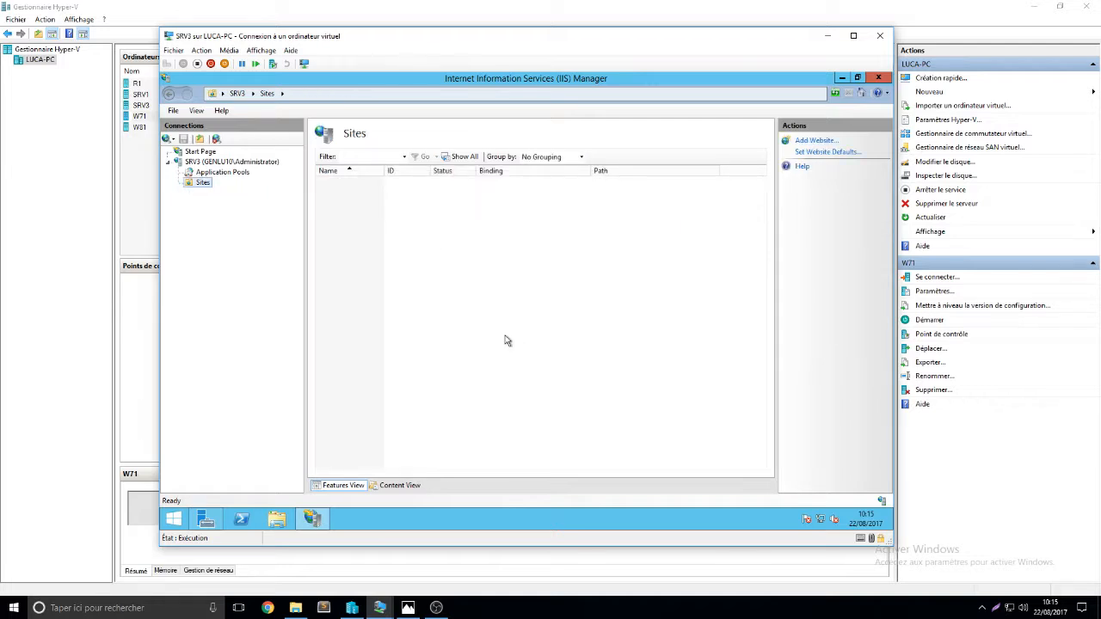
right_click(196, 184)
left_click(215, 194)
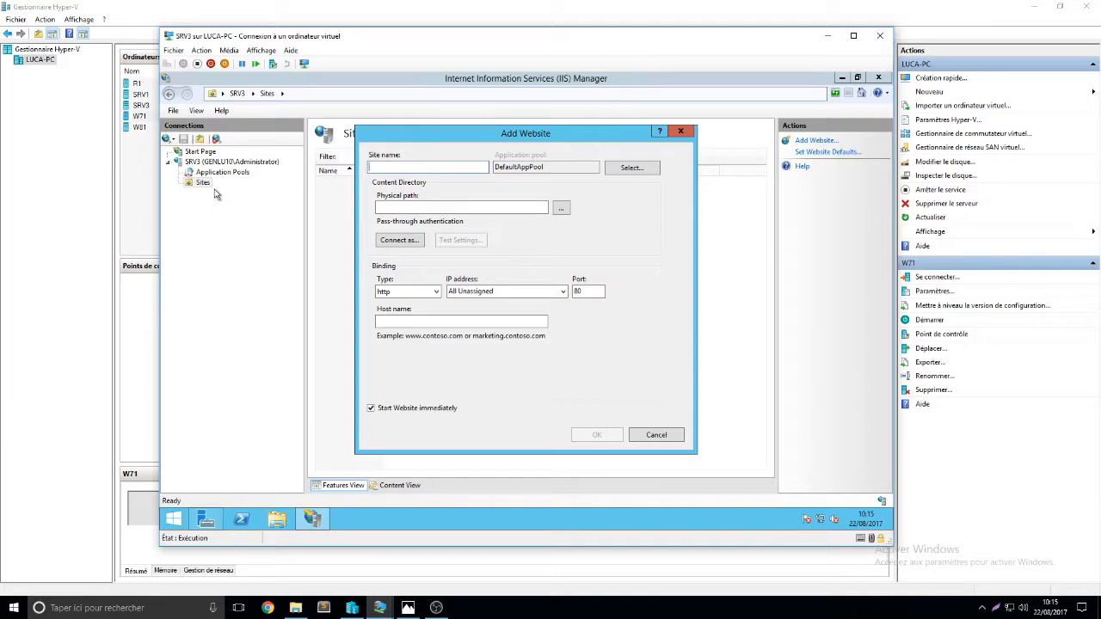
type("test")
left_click(560, 208)
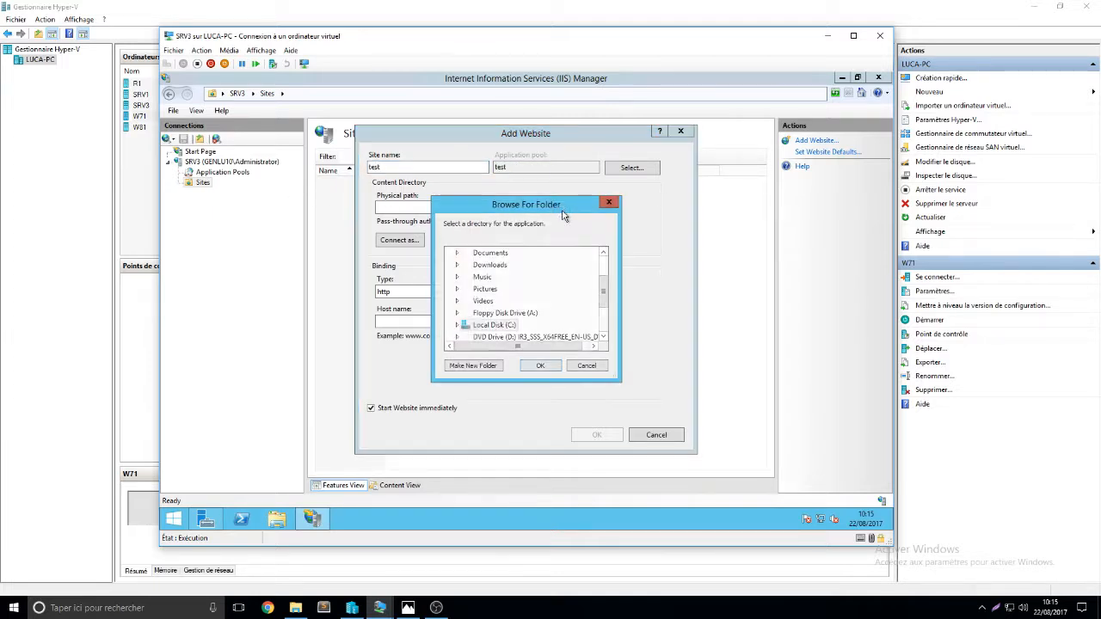
double_click(493, 324)
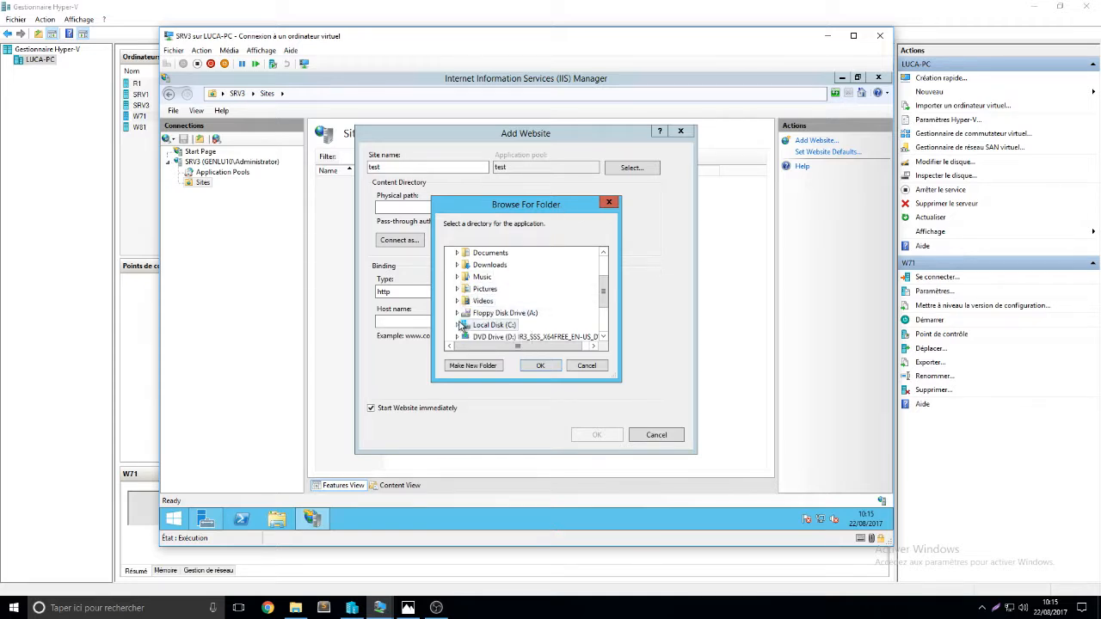
scroll(479, 295, "down", 2)
left_click(486, 265)
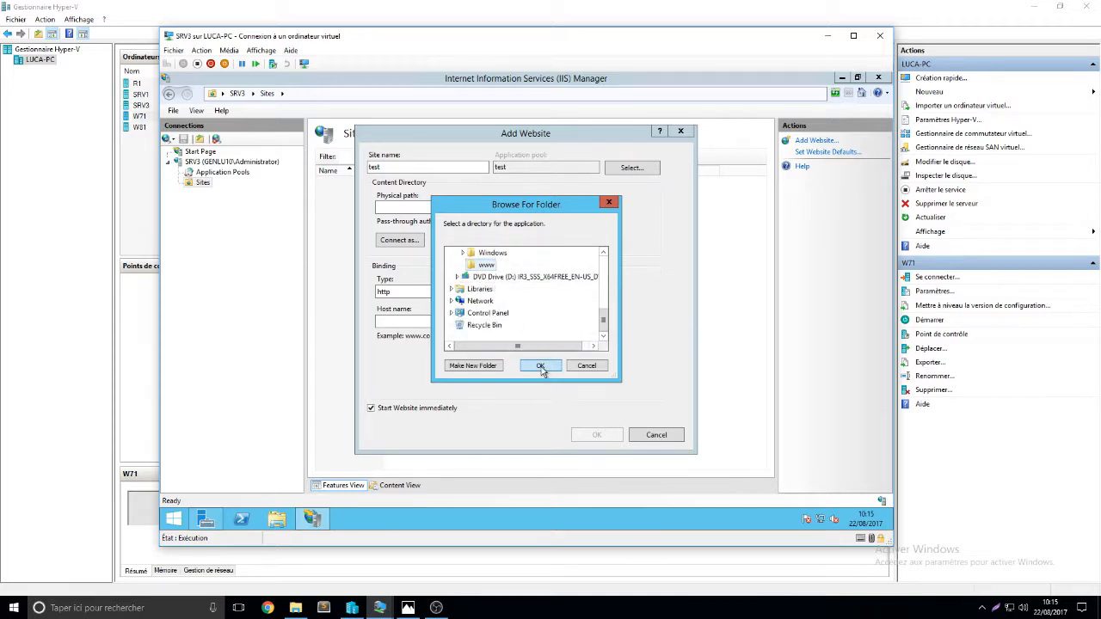
left_click(540, 367)
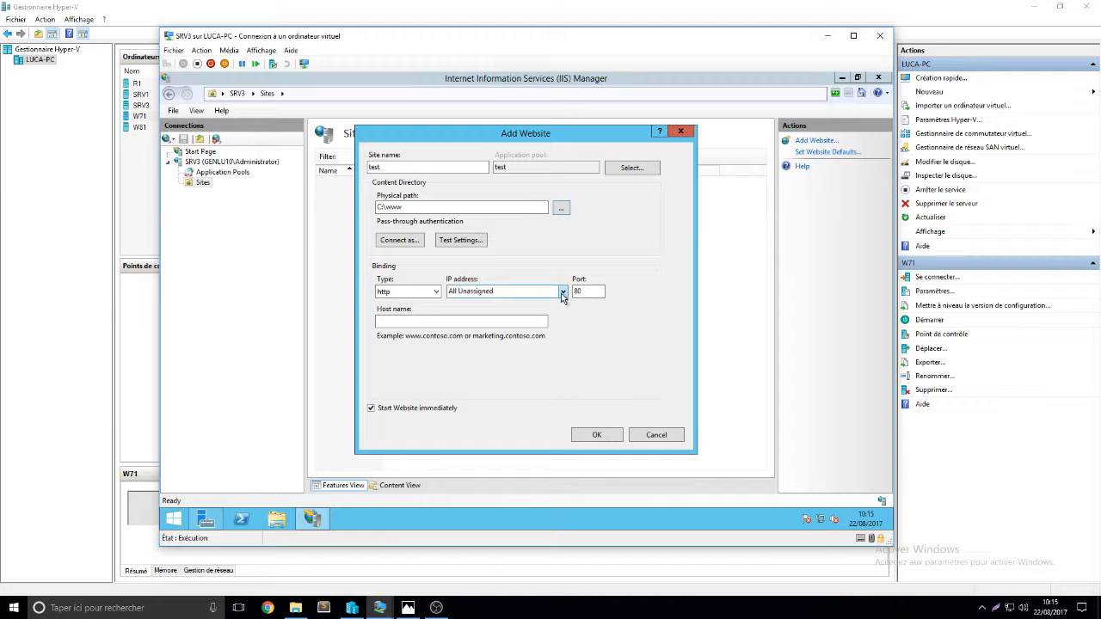
right_click(822, 519)
Open the advanced TCP/IPv4 settings of the Ethernet adapter
left_click(812, 508)
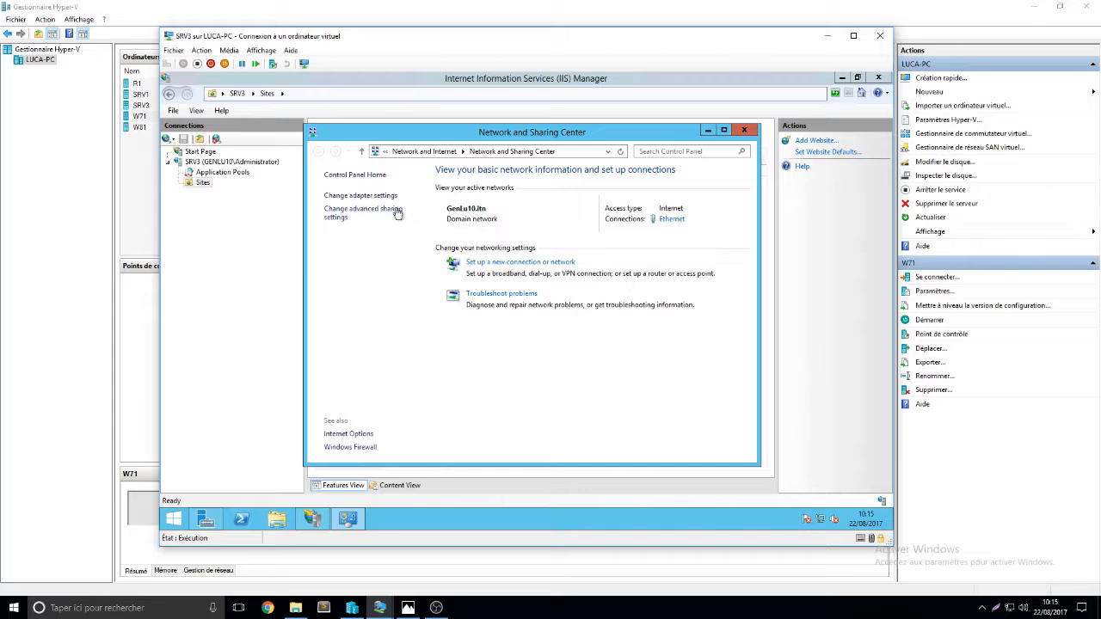
left_click(354, 196)
right_click(368, 221)
left_click(401, 324)
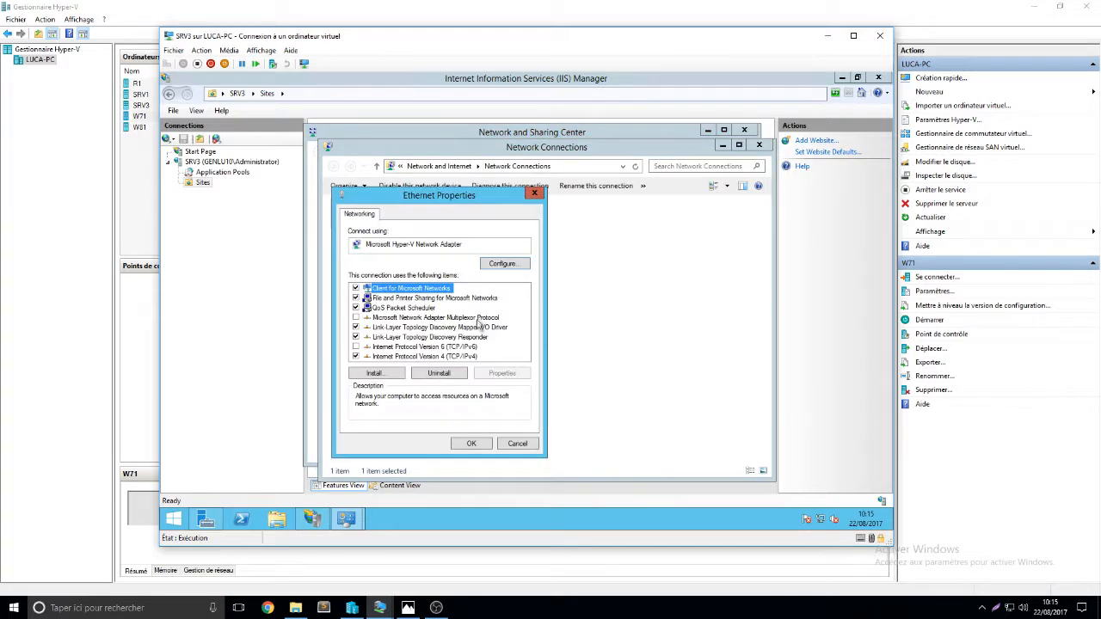
left_click(460, 356)
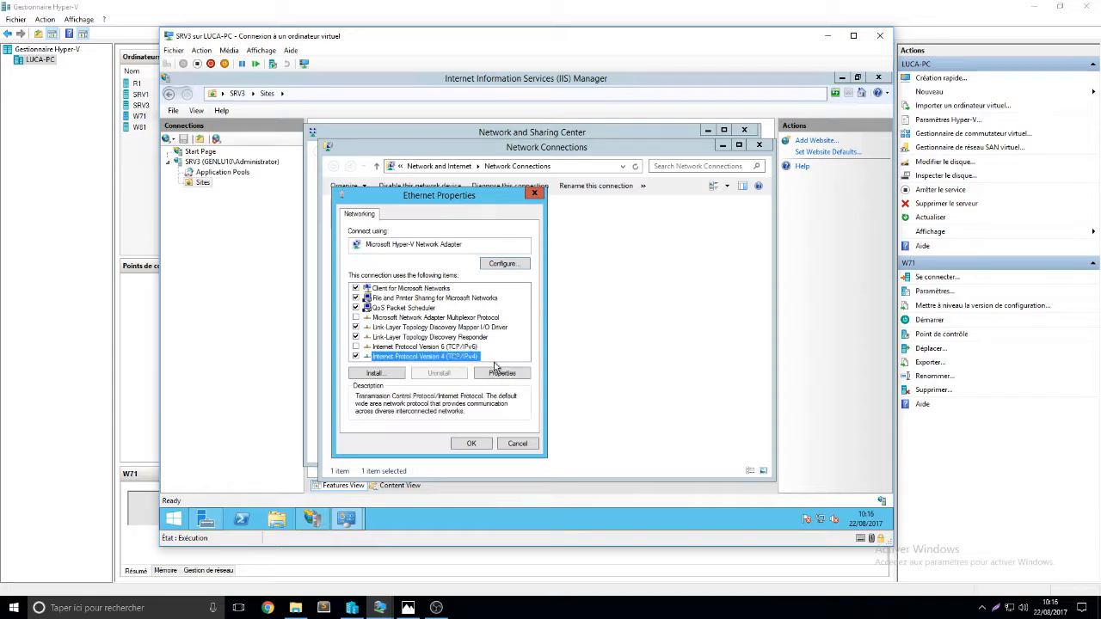
left_click(504, 375)
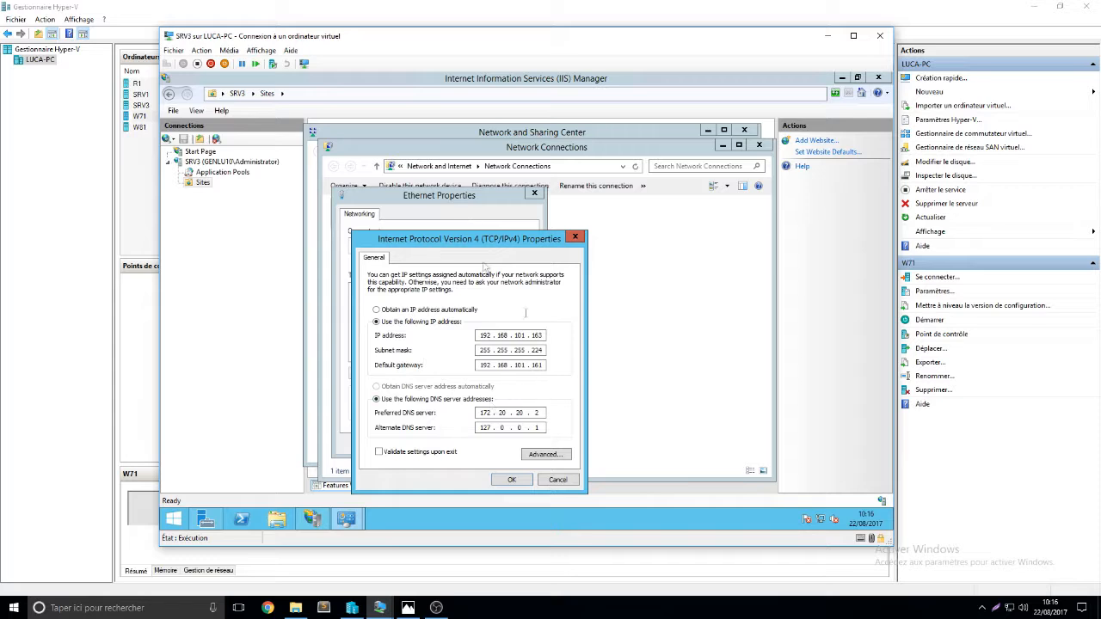
left_click(538, 455)
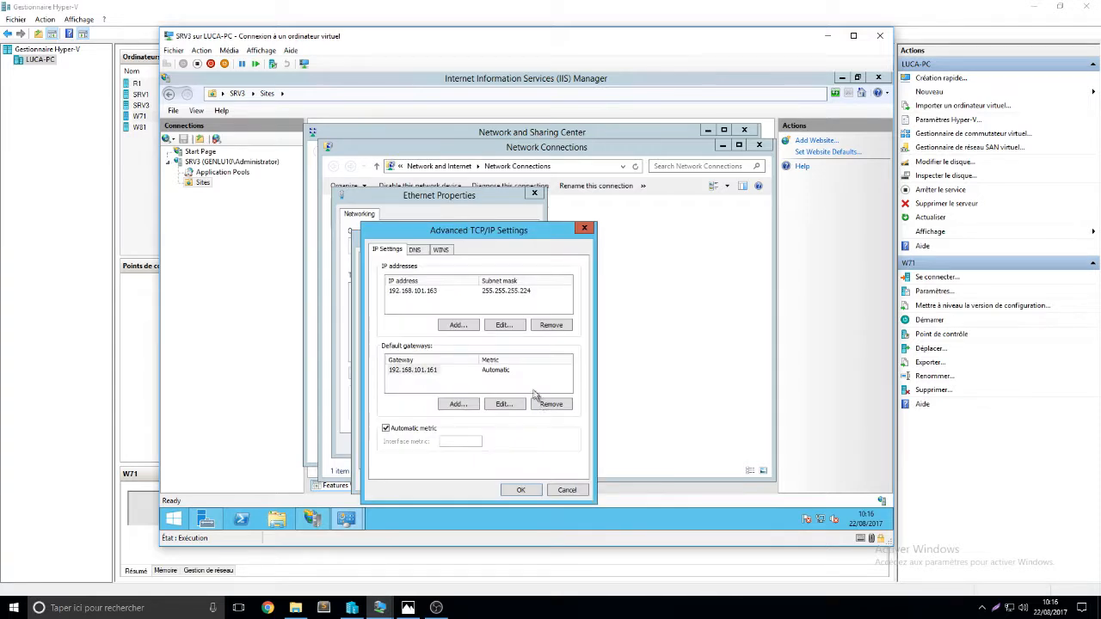
Add IP 192.168.101.190 with mask 255.255.255.224, apply it, and close the network windows
left_click(463, 327)
type("192 . 168 . 101 . 190")
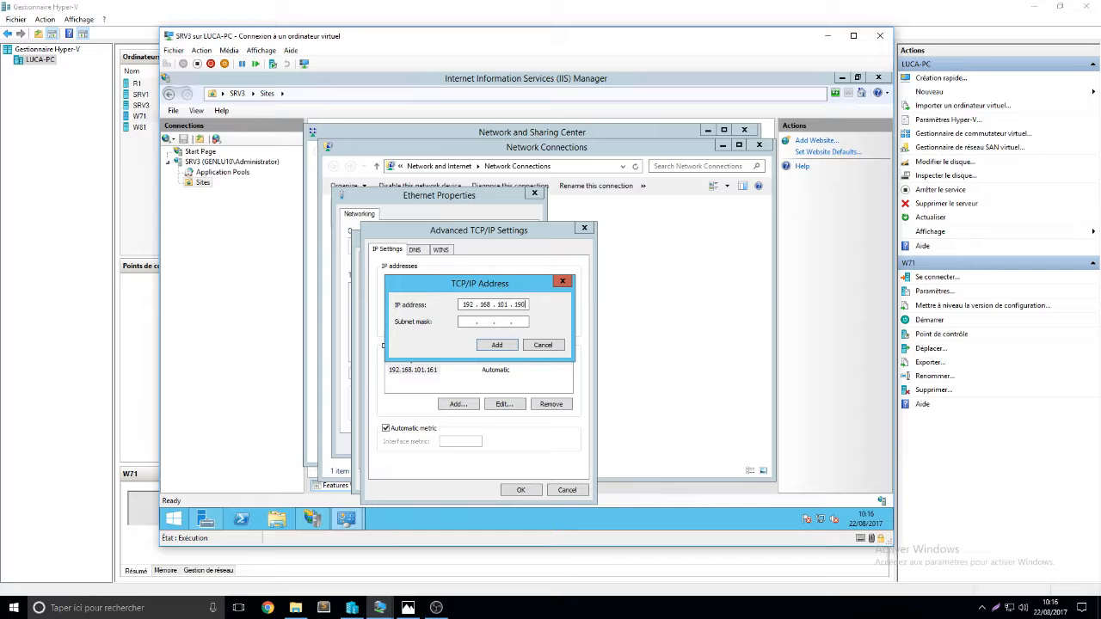
left_click(526, 306)
left_click_drag(514, 304, 530, 302)
left_click(464, 321)
type("224")
left_click(499, 347)
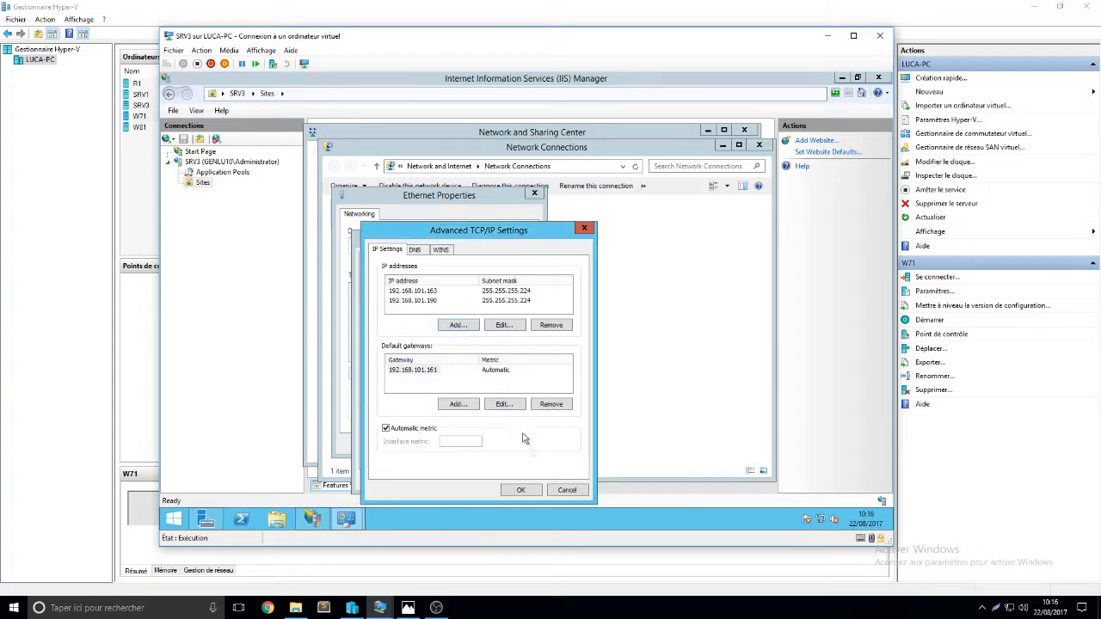
left_click(522, 490)
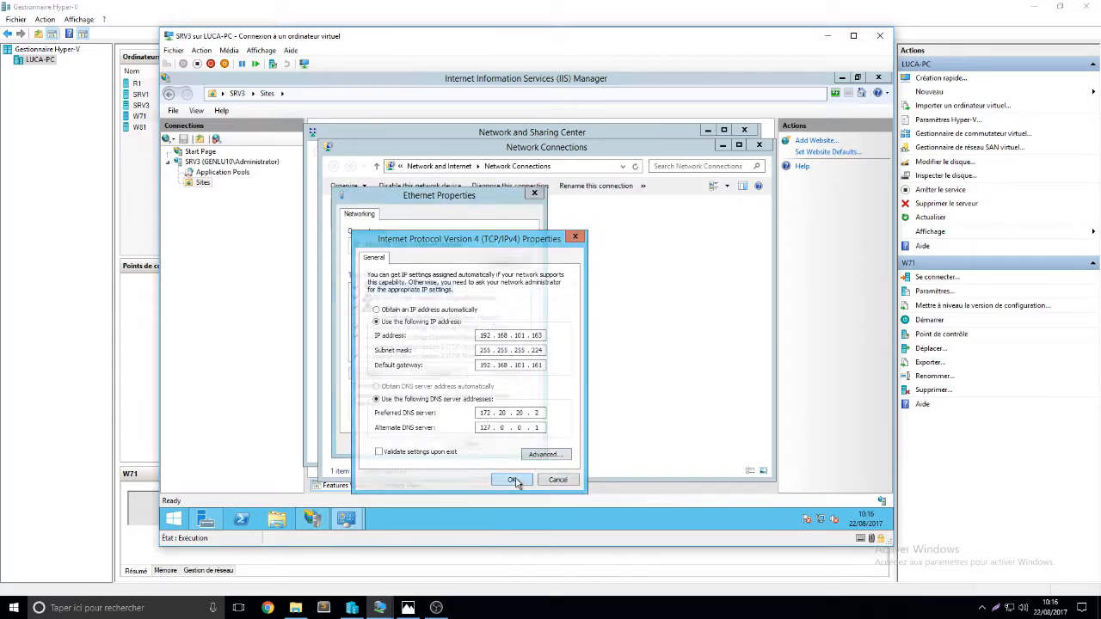
left_click(511, 479)
left_click(486, 445)
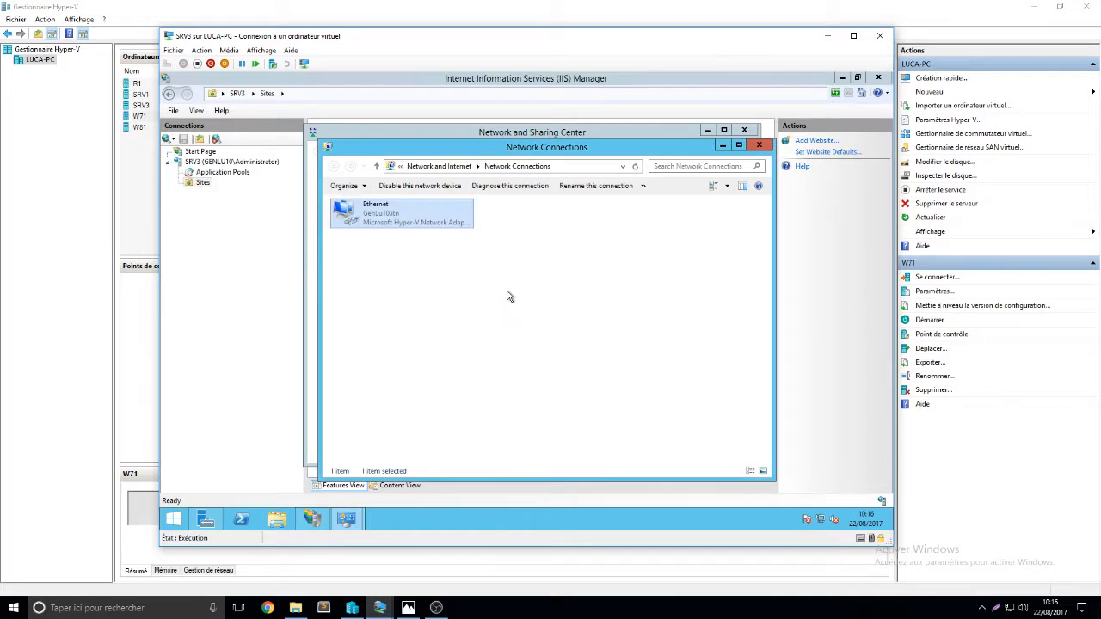
left_click(759, 144)
left_click(744, 131)
Cancel the pending Add Website form, leaving the binding at All Unassigned
left_click(563, 293)
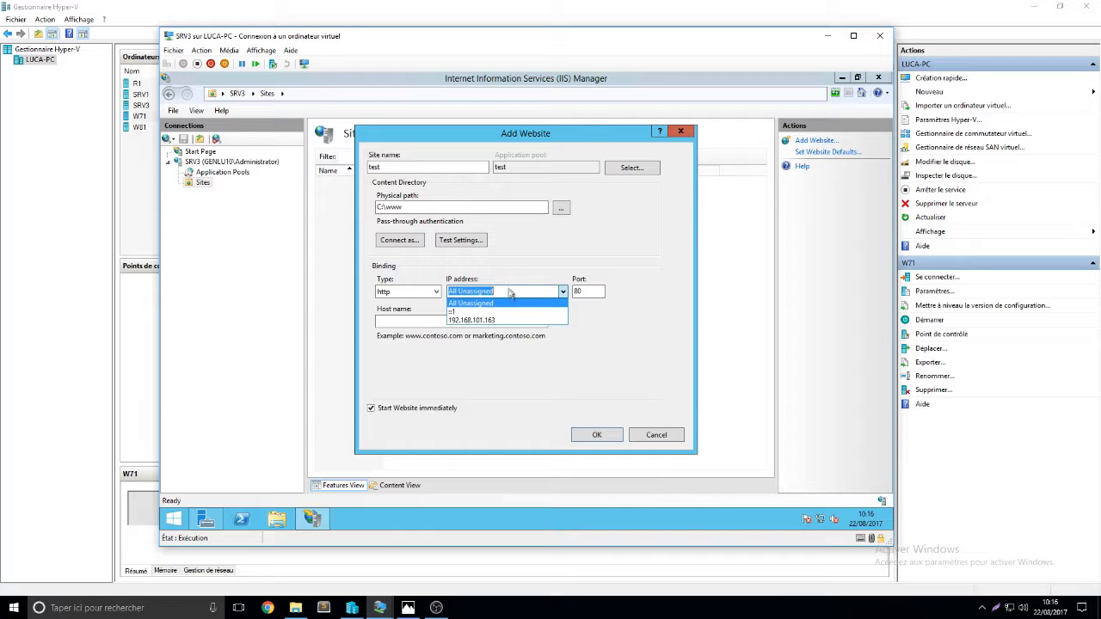
left_click(523, 298)
left_click(657, 434)
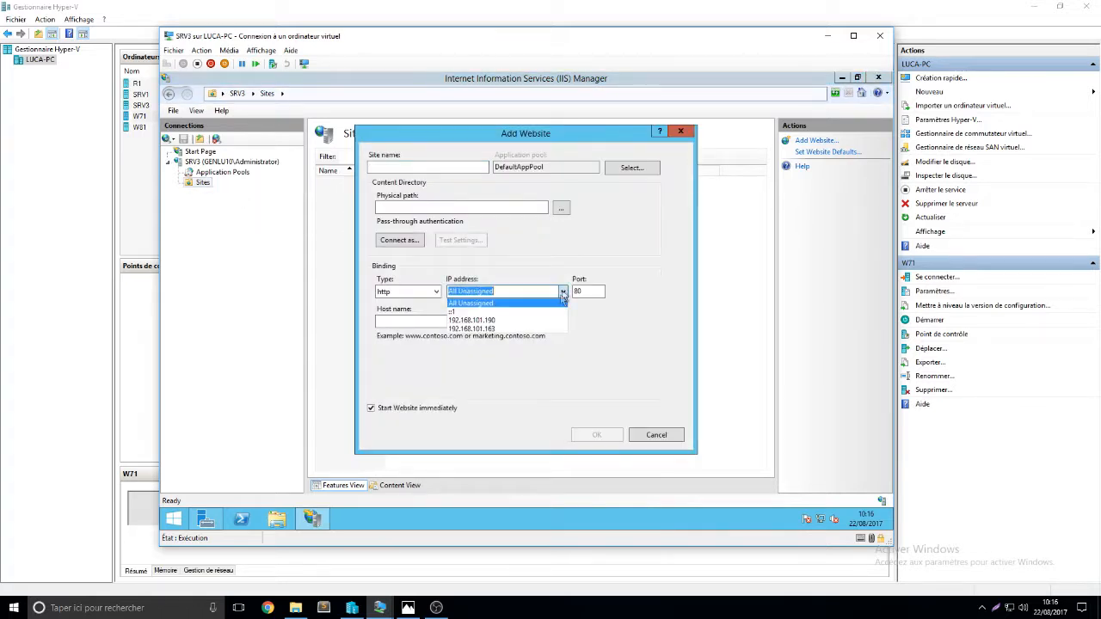
Create site test at C:\www bound to 192.168.101.190 on port 80
left_click(562, 292)
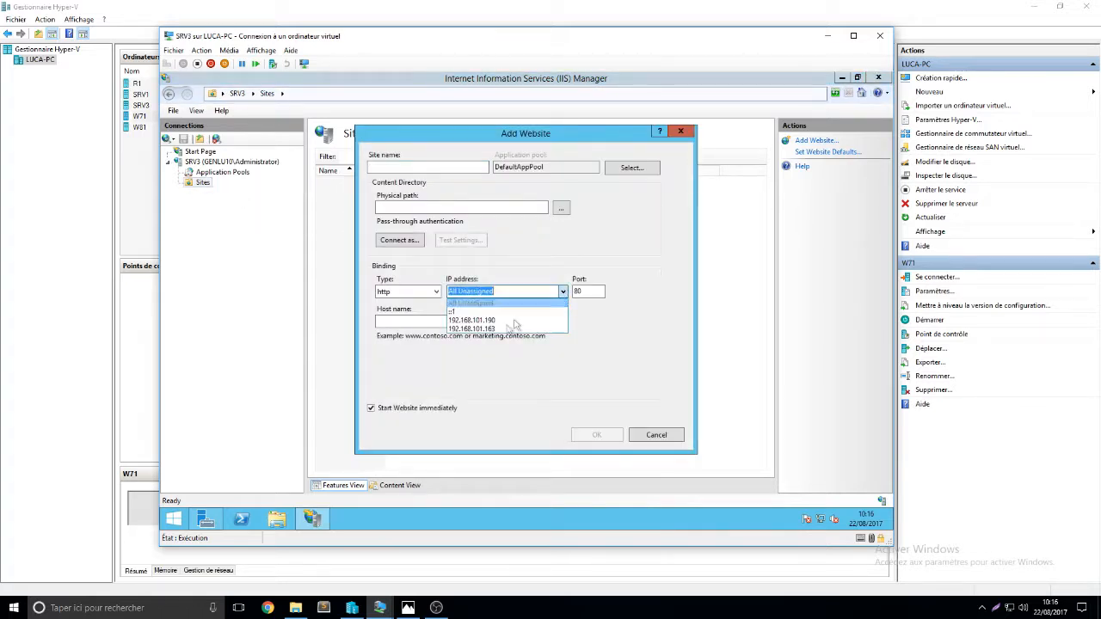
left_click(507, 320)
left_click(423, 166)
type("te")
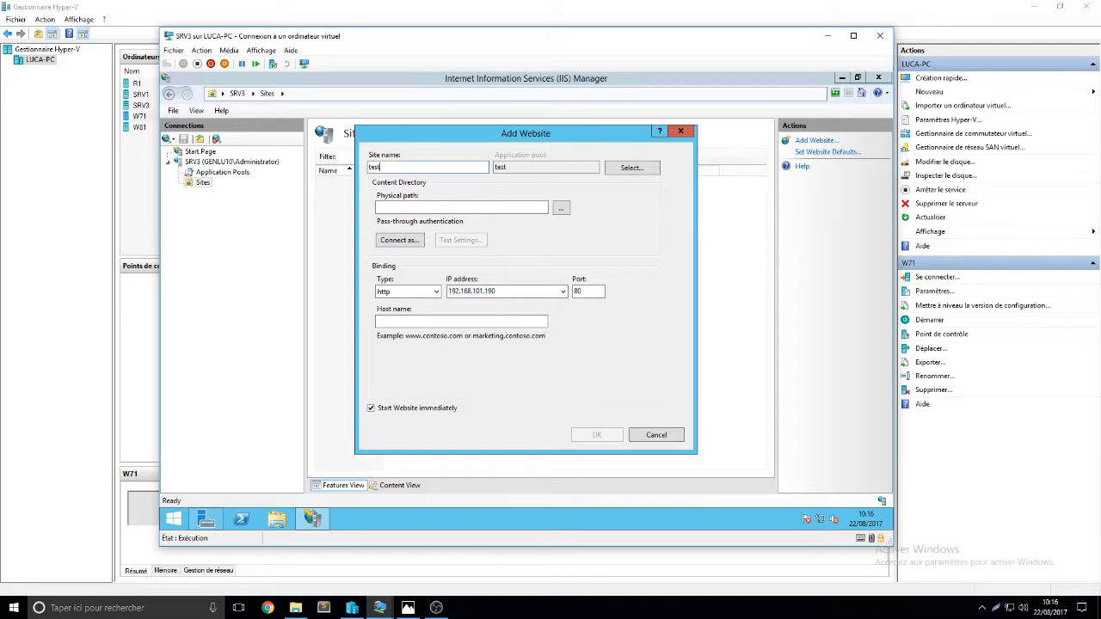
type("st")
left_click(560, 208)
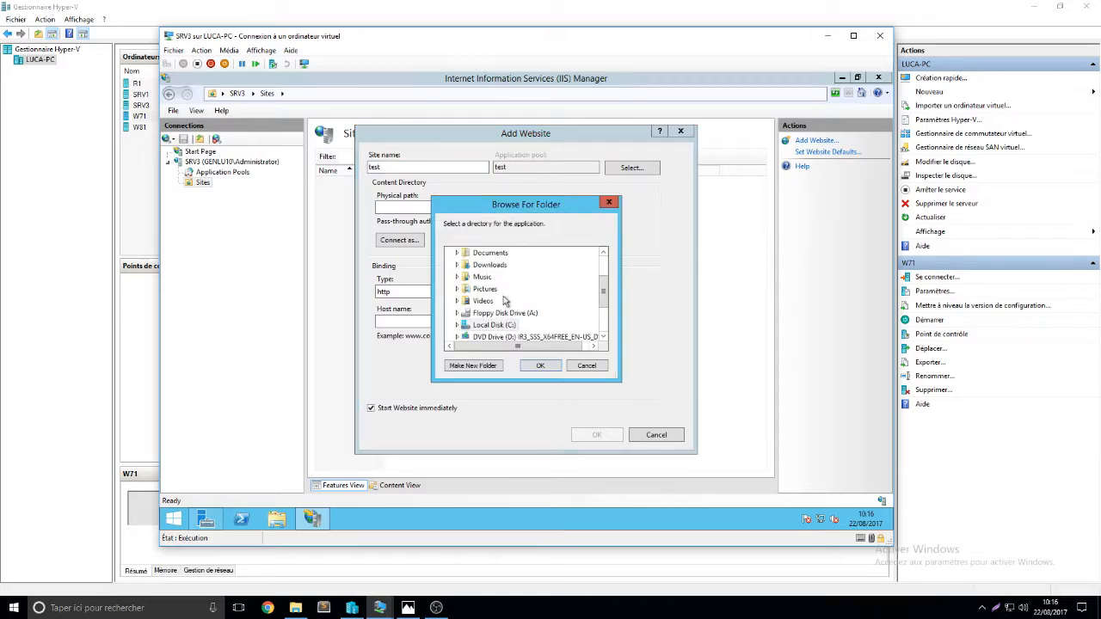
left_click(455, 324)
left_click(486, 312)
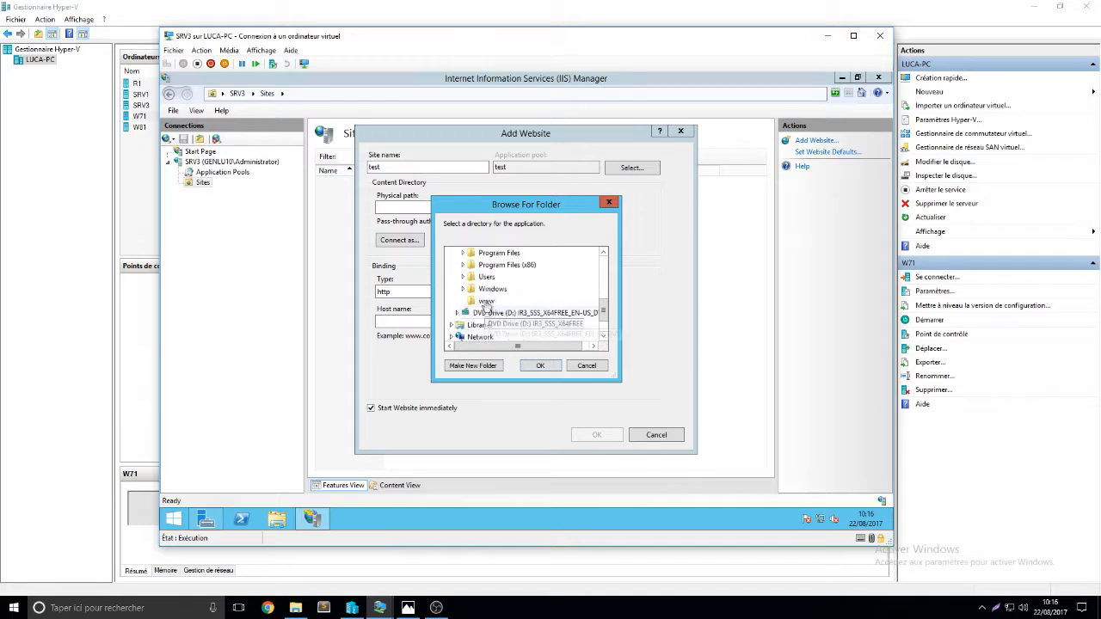
left_click(540, 365)
left_click(419, 322)
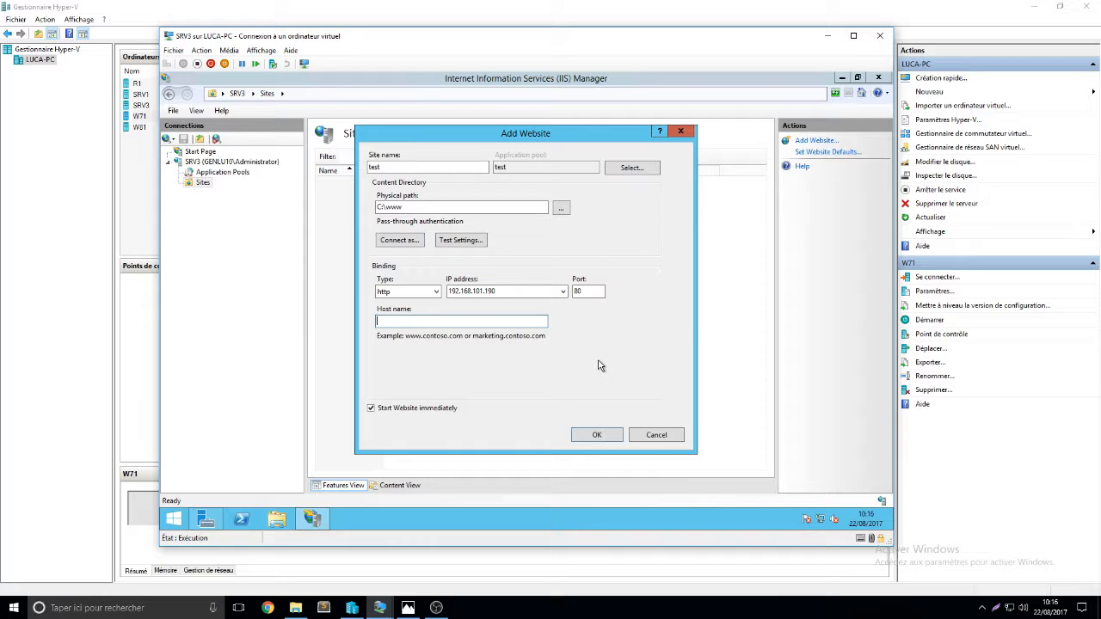
left_click(596, 434)
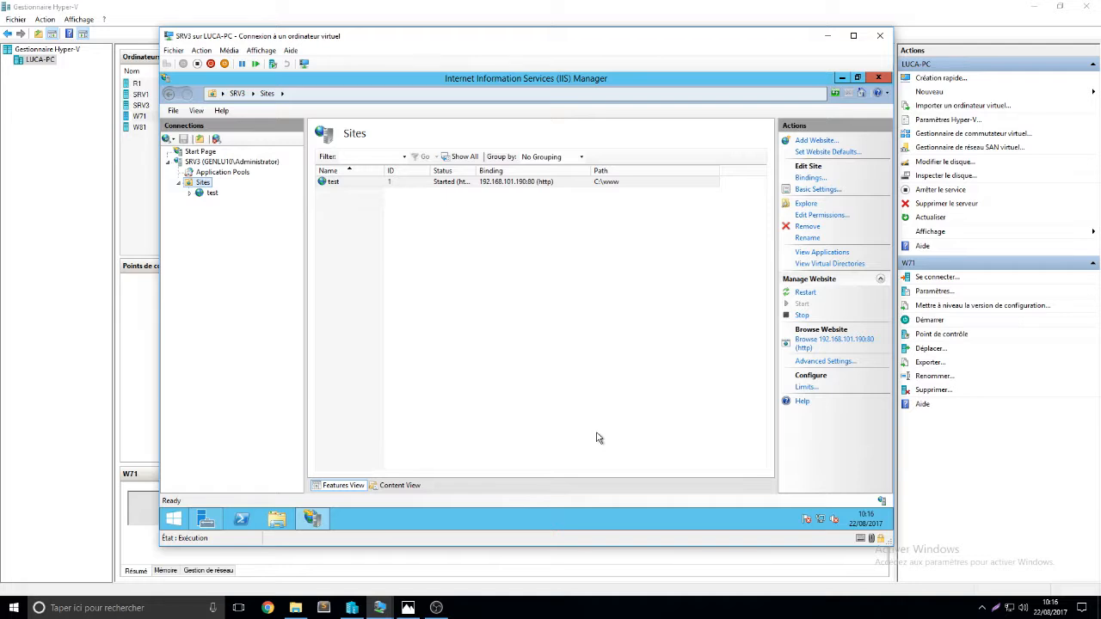
Open the test site at 192.168.101.190 in Internet Explorer, declining recommended settings, and view its page
left_click(210, 194)
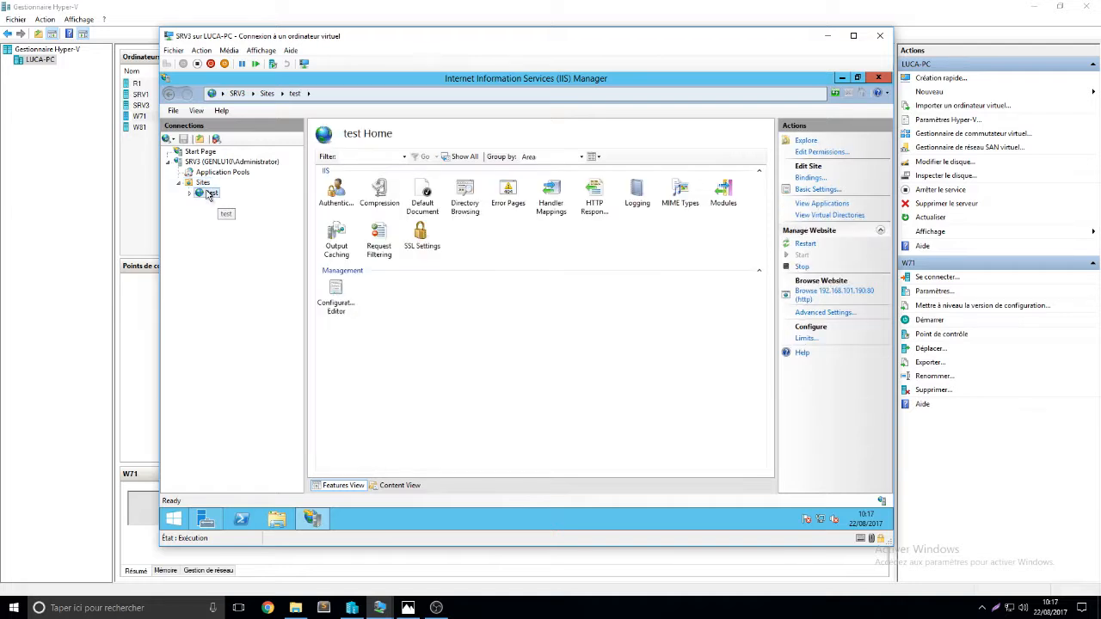
left_click(825, 301)
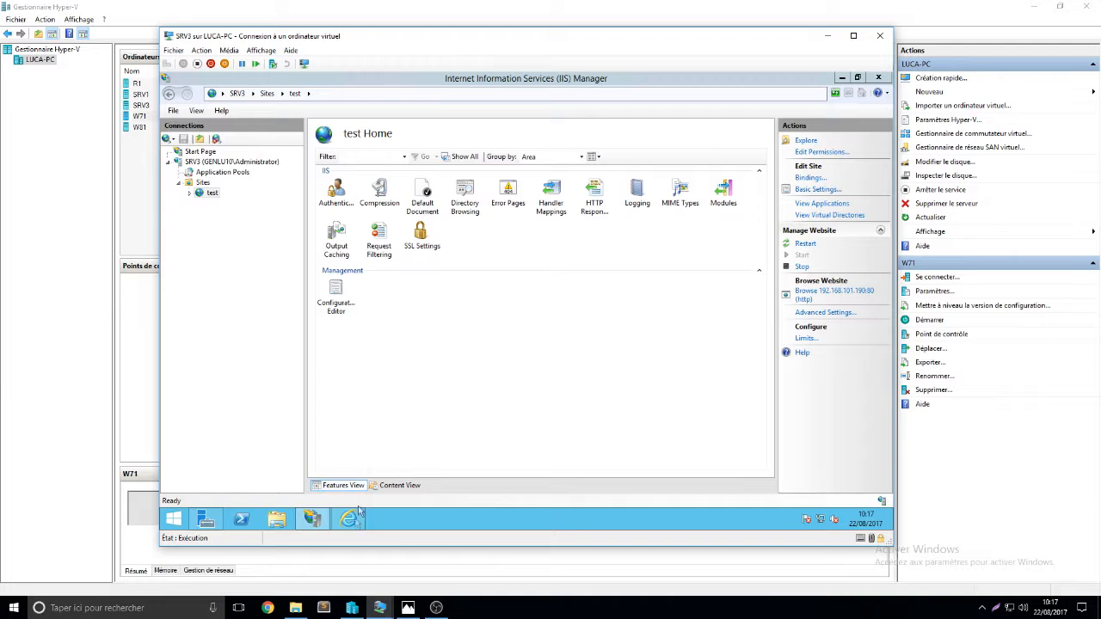
left_click(354, 300)
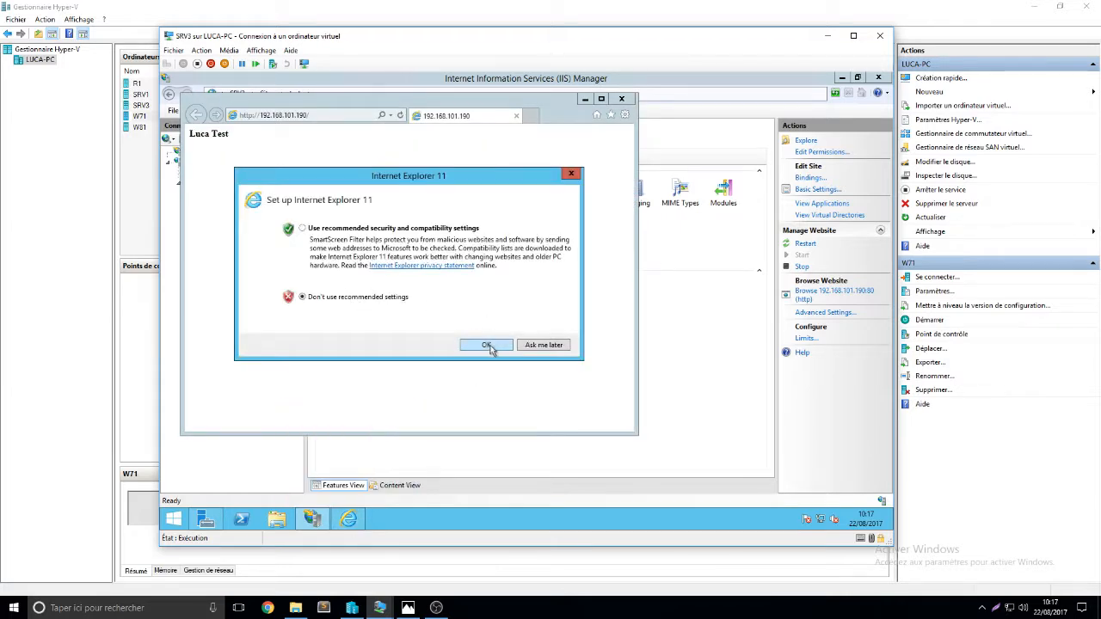
left_click(486, 345)
left_click(601, 98)
left_click_drag(206, 112, 165, 112)
left_click(189, 124)
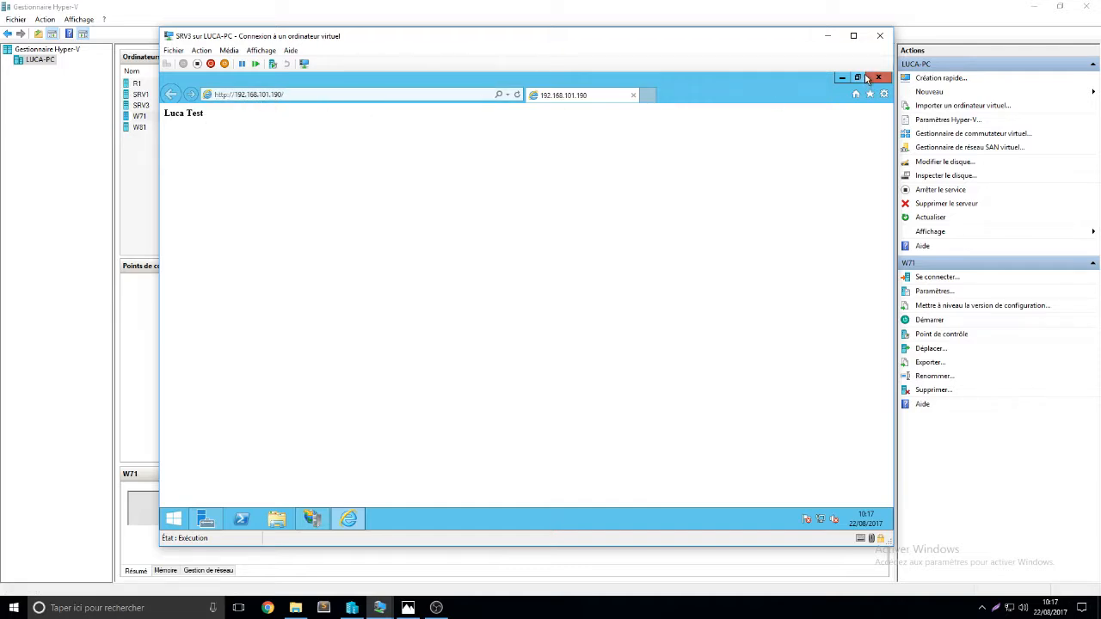
Type www into Internet Explorer's address bar, then close the browser
left_click(294, 96)
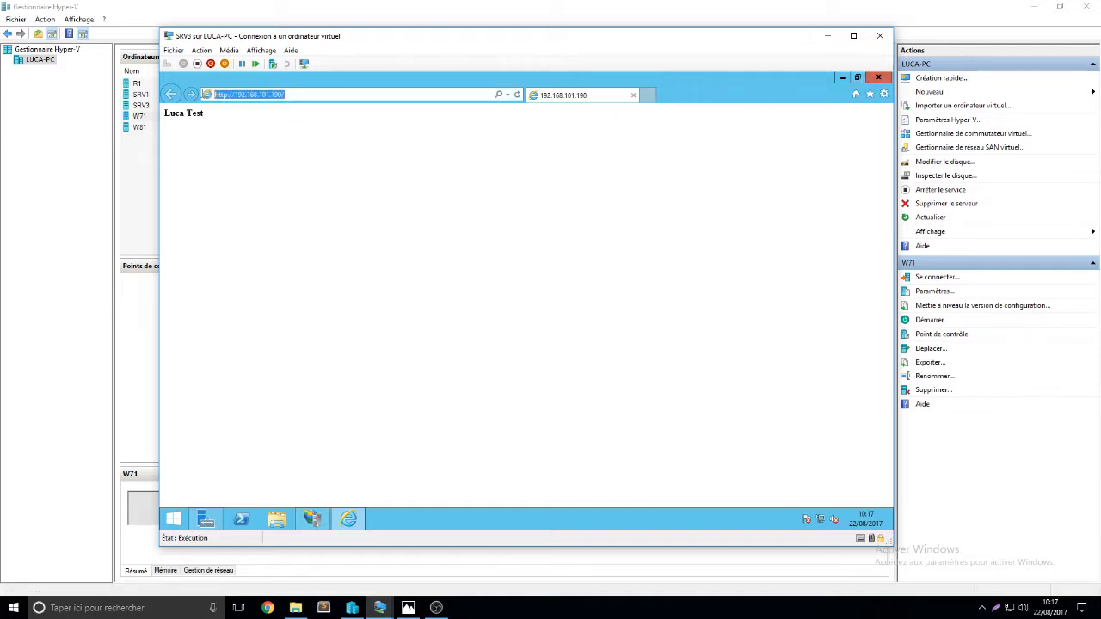
type("w")
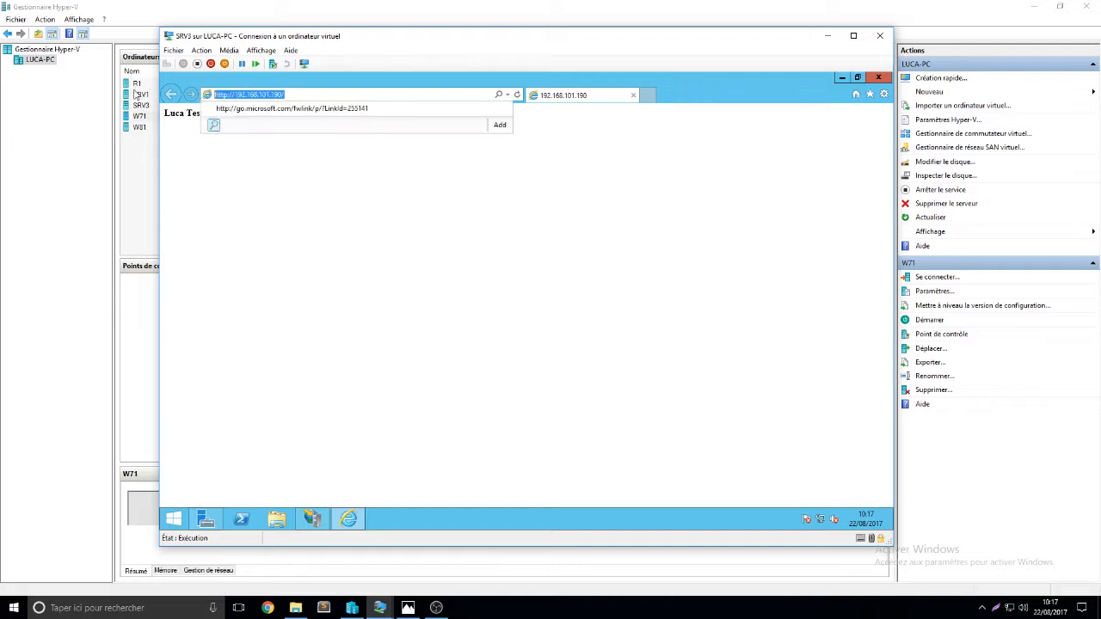
type("ww")
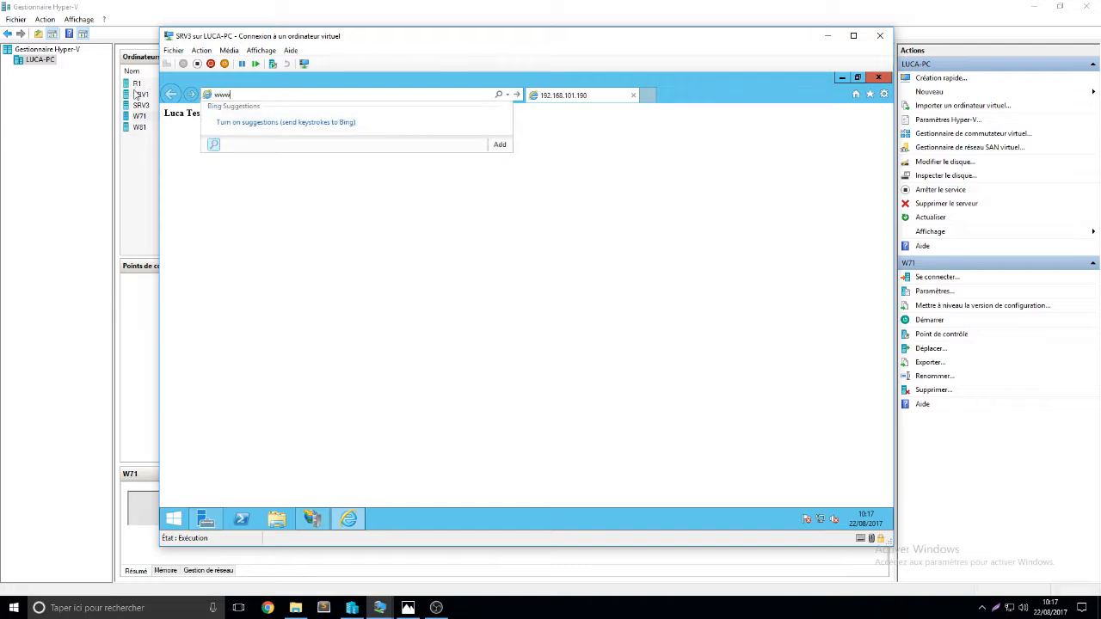
left_click(877, 78)
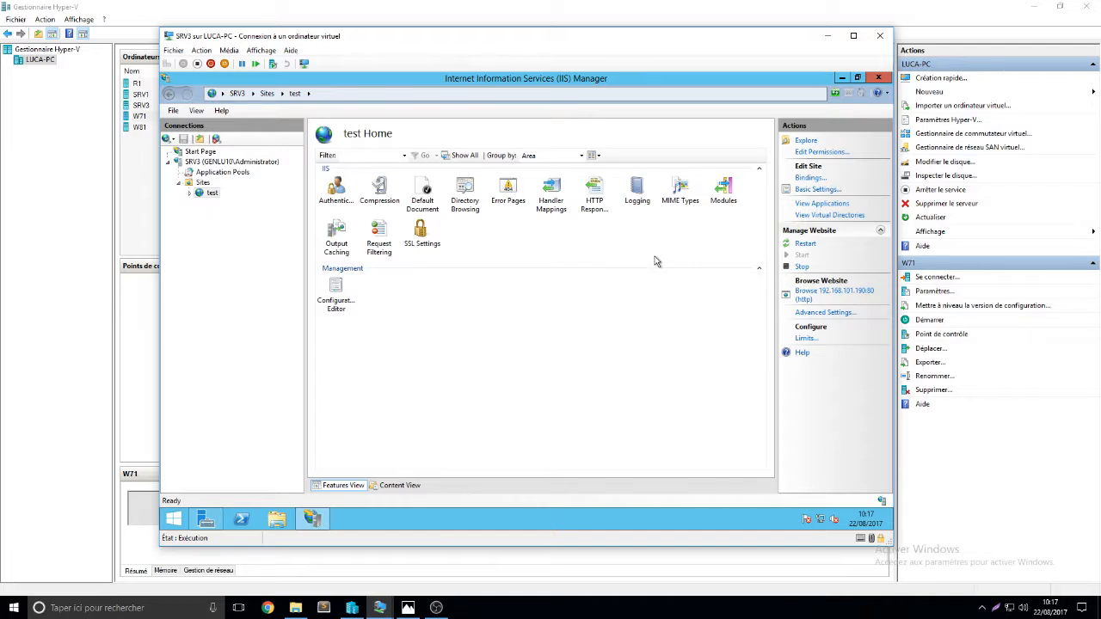
Switch to the SRV1 virtual machine and bring Server Manager to the front
left_click(351, 607)
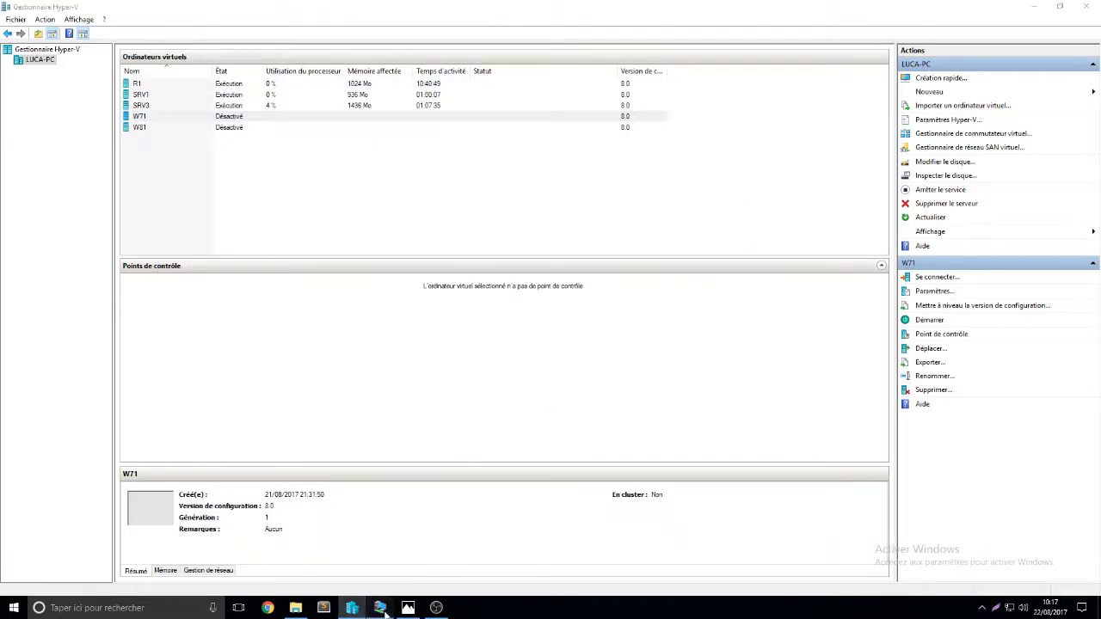
mouse_move(385, 612)
left_click(284, 559)
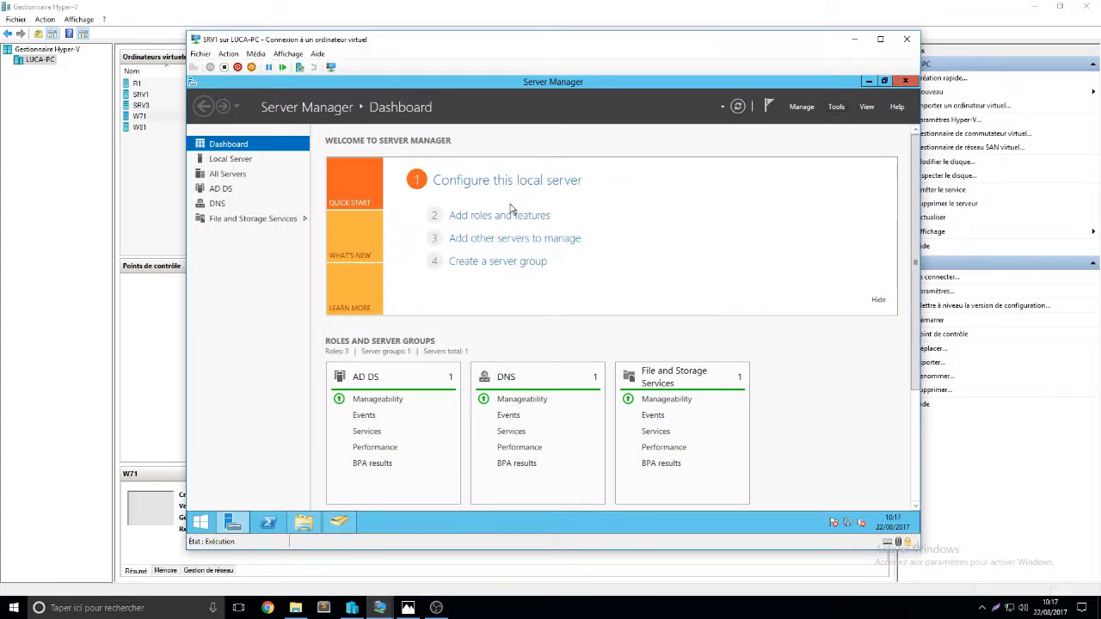
left_click(345, 522)
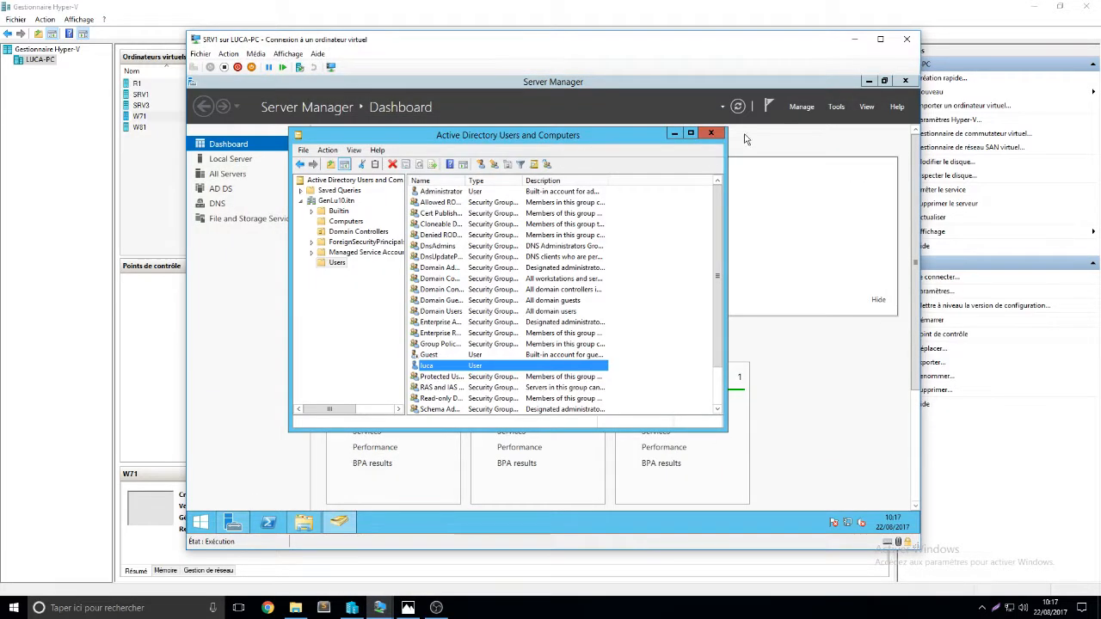
left_click(771, 115)
Launch DNS Manager from Server Manager's Tools and open the GenLu10.itn zone
left_click(836, 106)
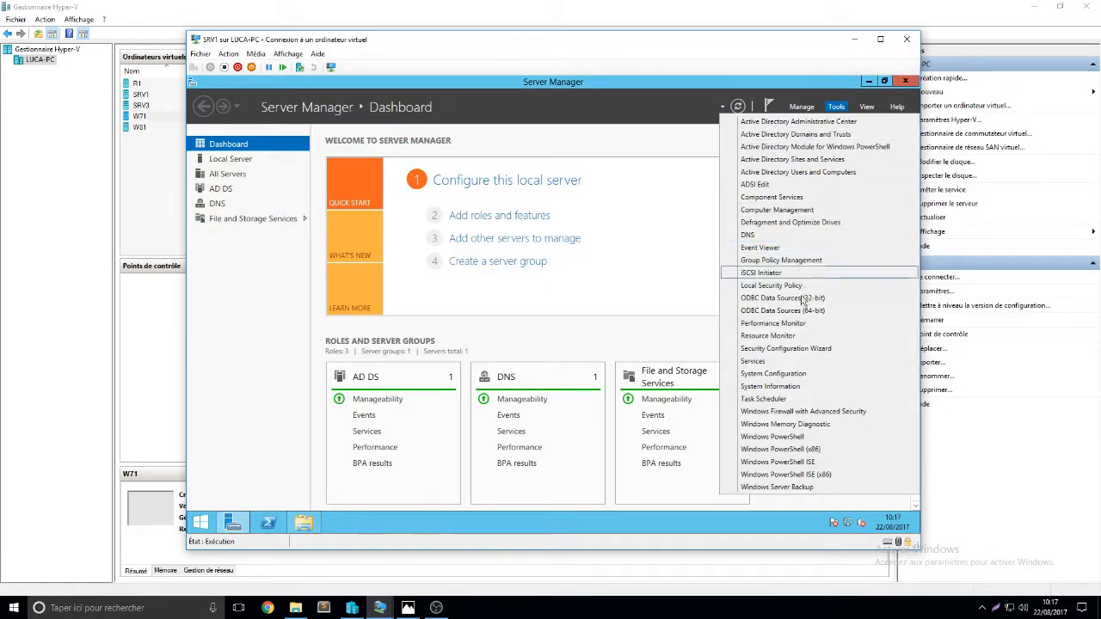
left_click(784, 235)
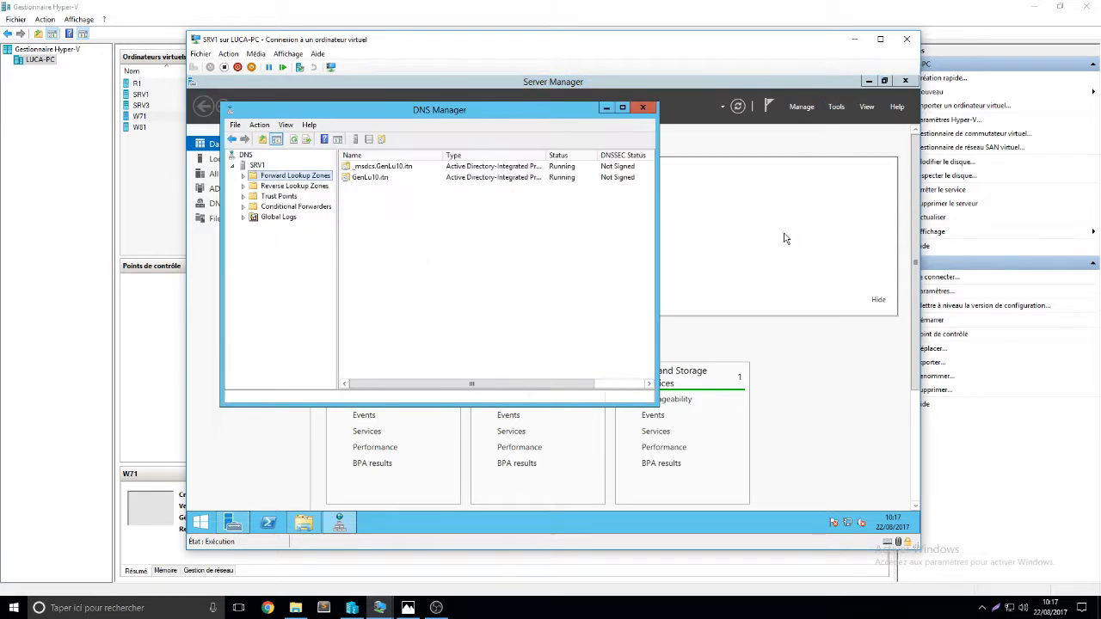
double_click(370, 178)
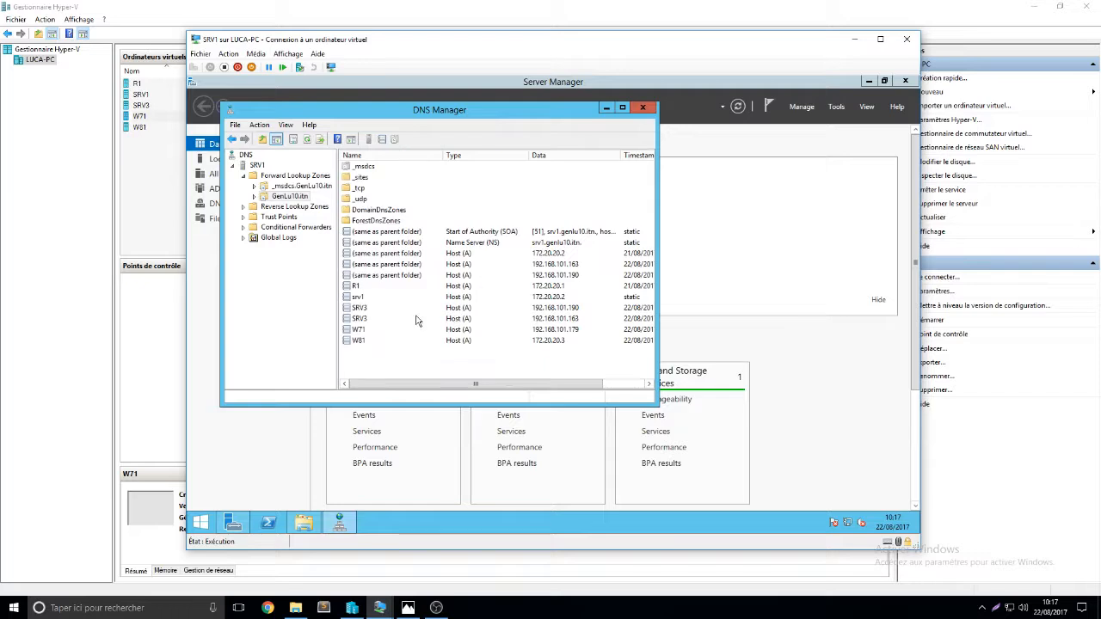
right_click(368, 364)
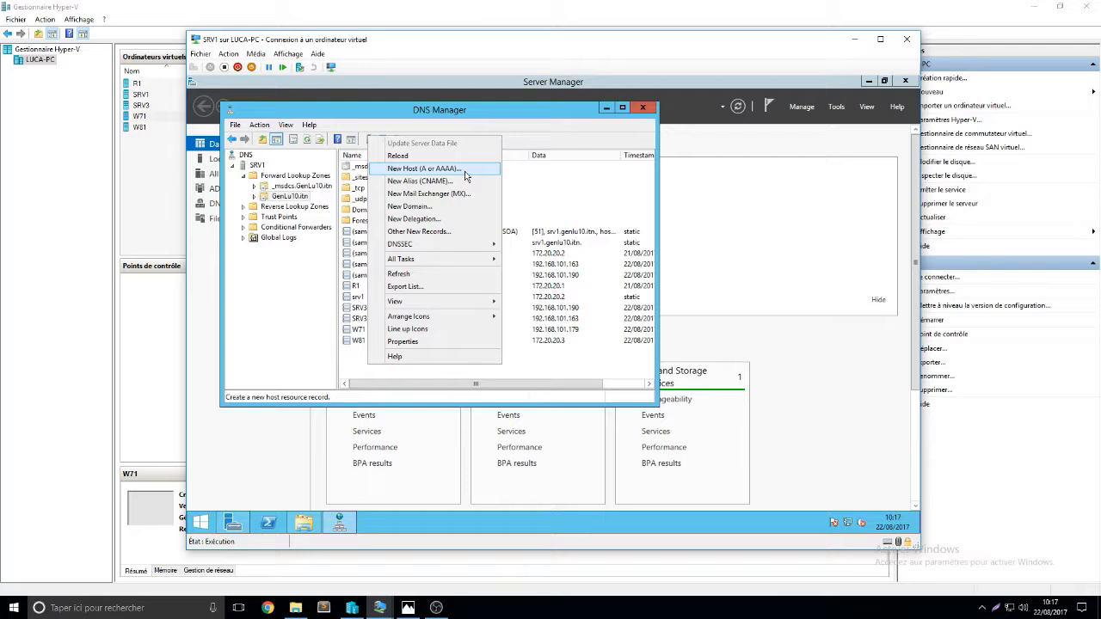
Add Host (A) record www at 192.168.101.190 with an associated PTR record
left_click(465, 175)
type("www")
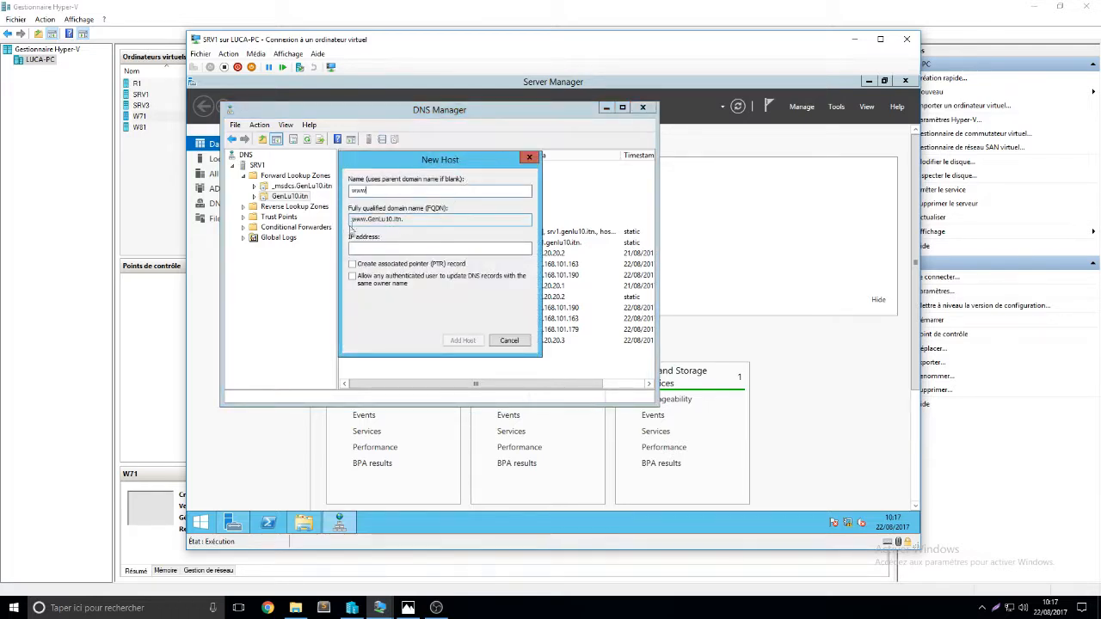
left_click(417, 247)
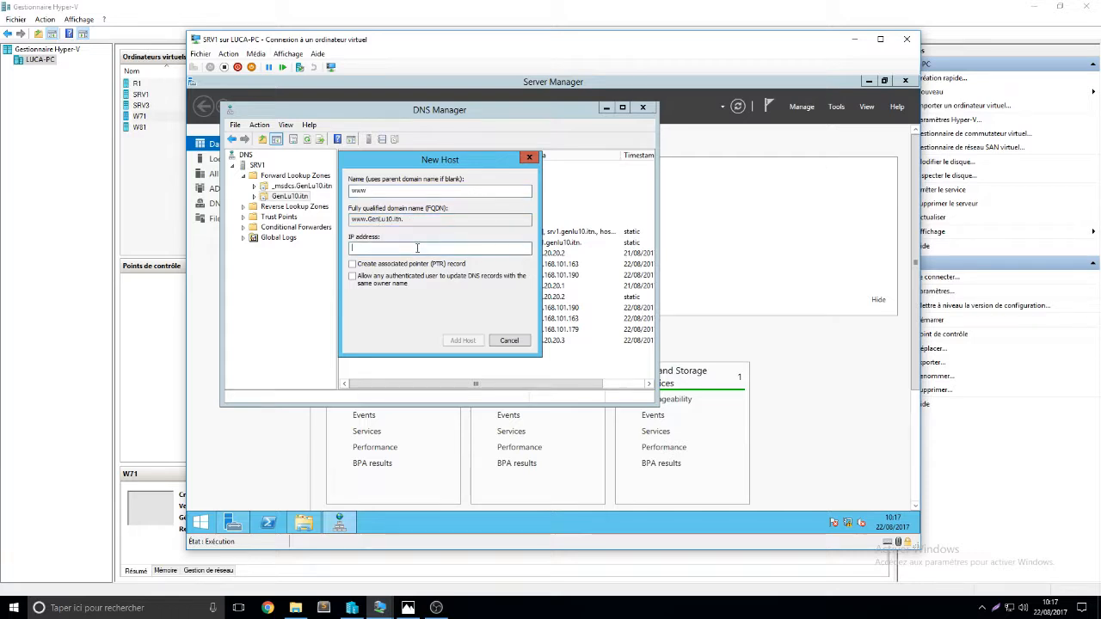
type("192.168")
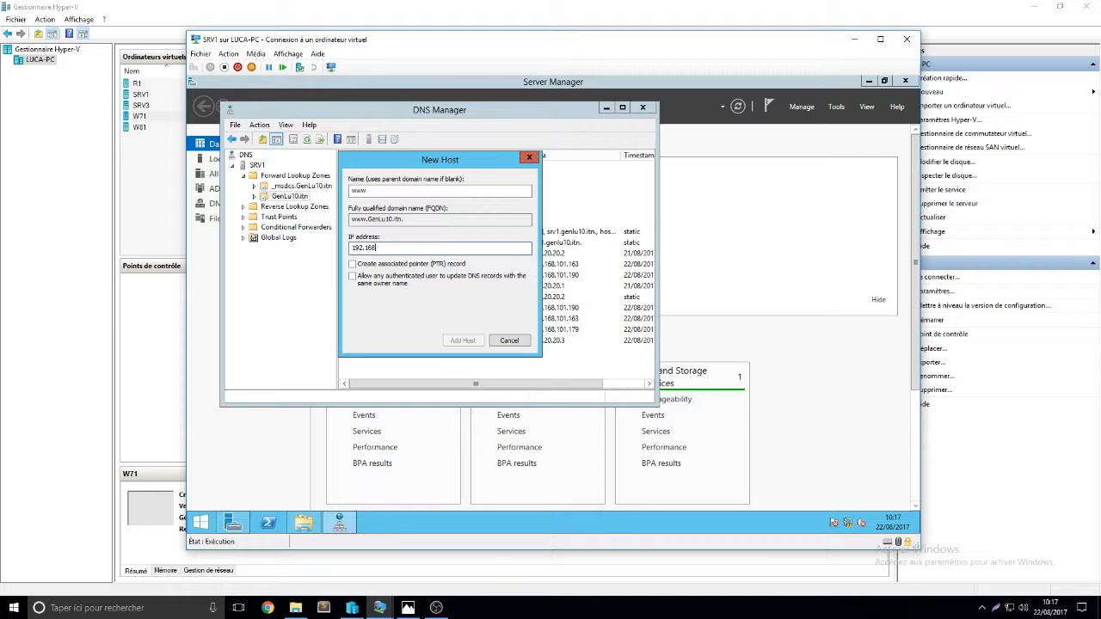
type(".101.190")
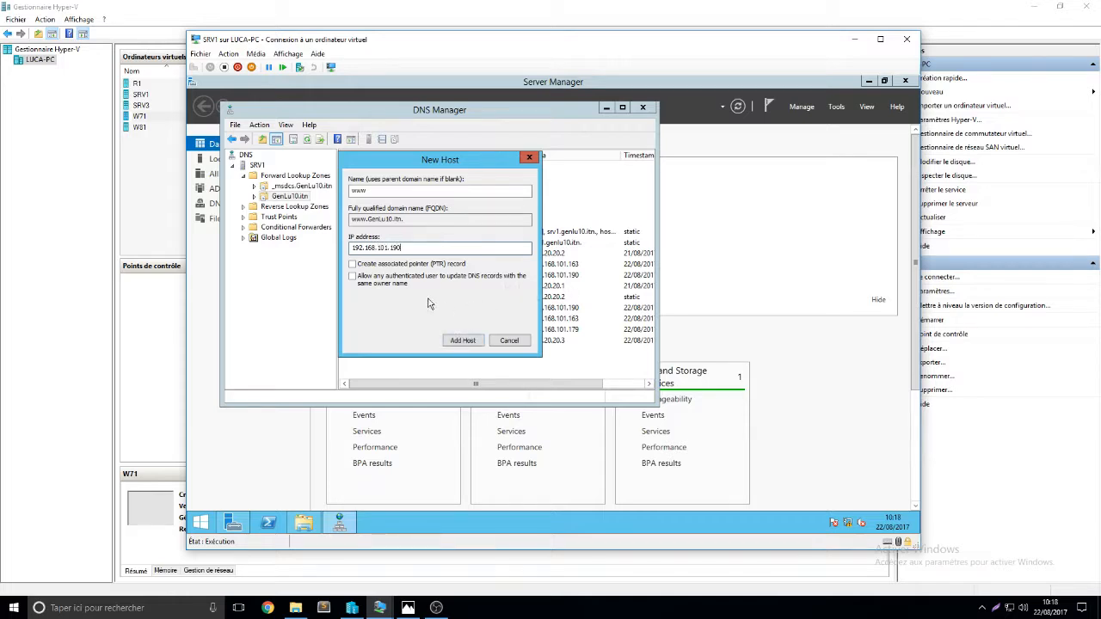
left_click(393, 264)
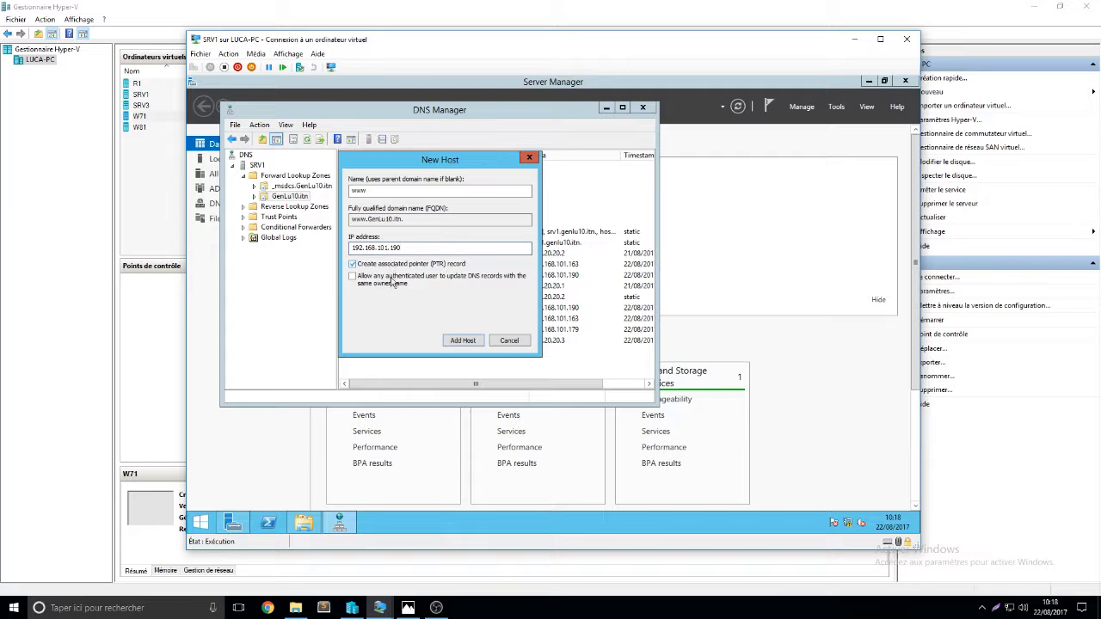
left_click(463, 341)
left_click(668, 352)
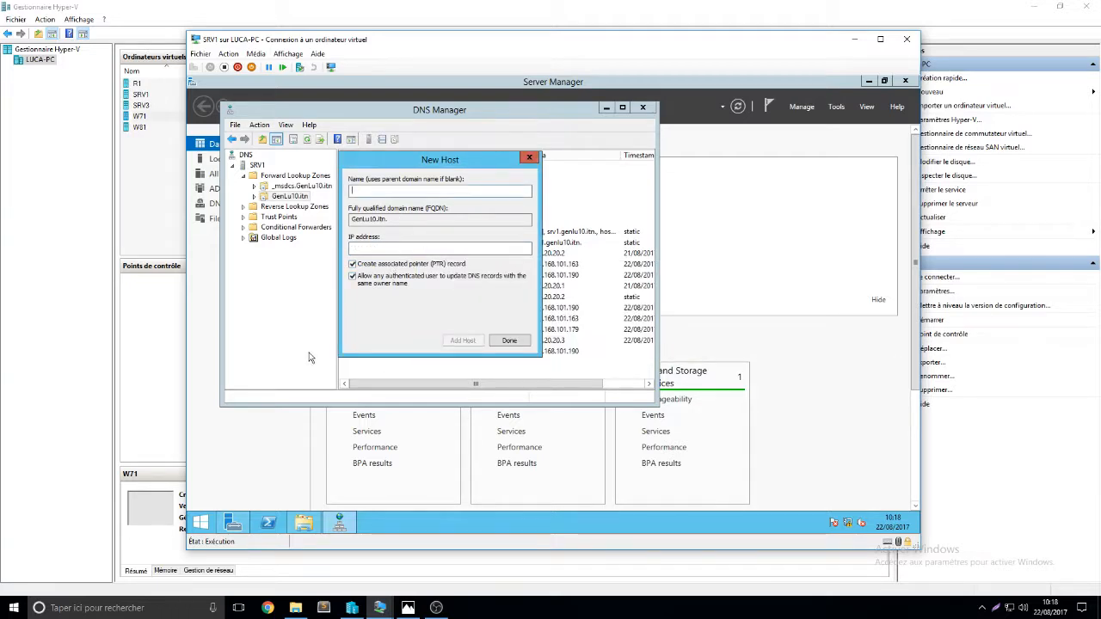
left_click(508, 343)
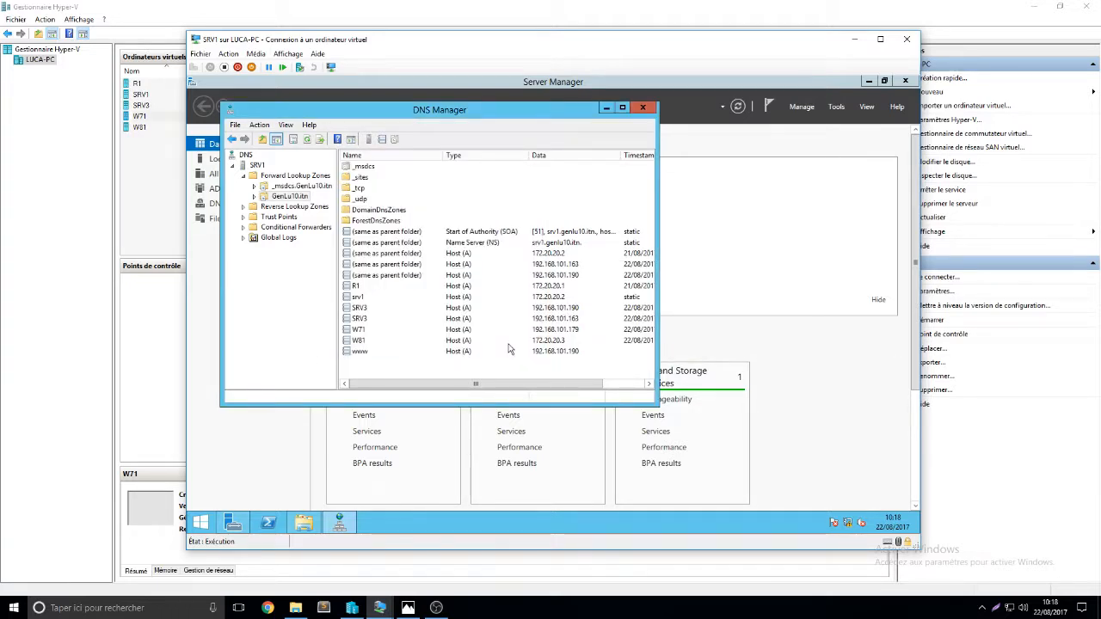
left_click(606, 108)
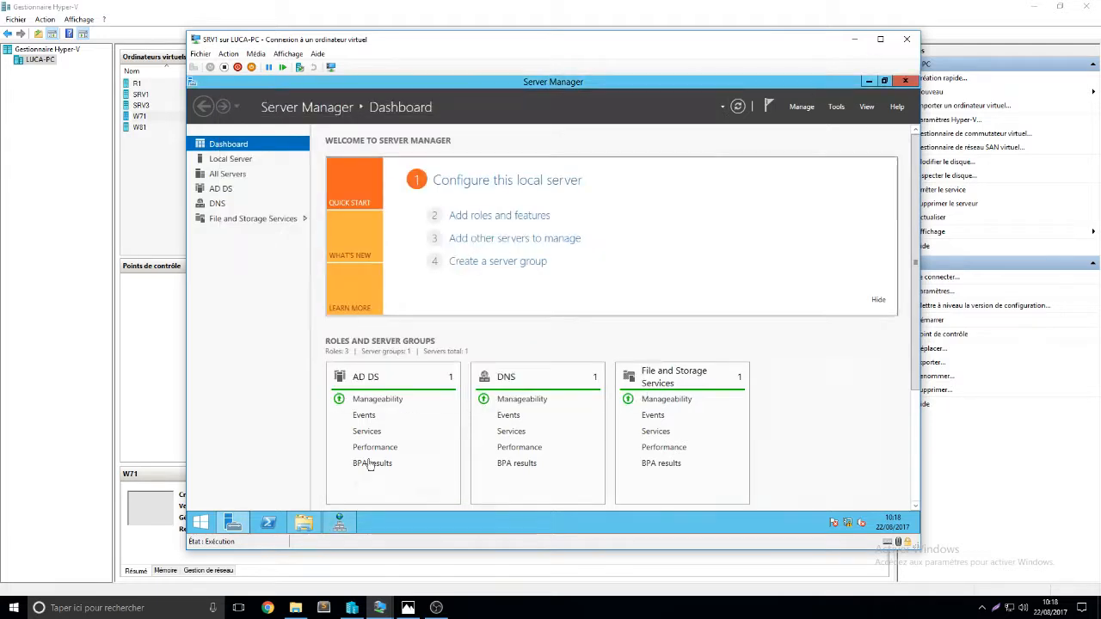
left_click(379, 607)
left_click(468, 554)
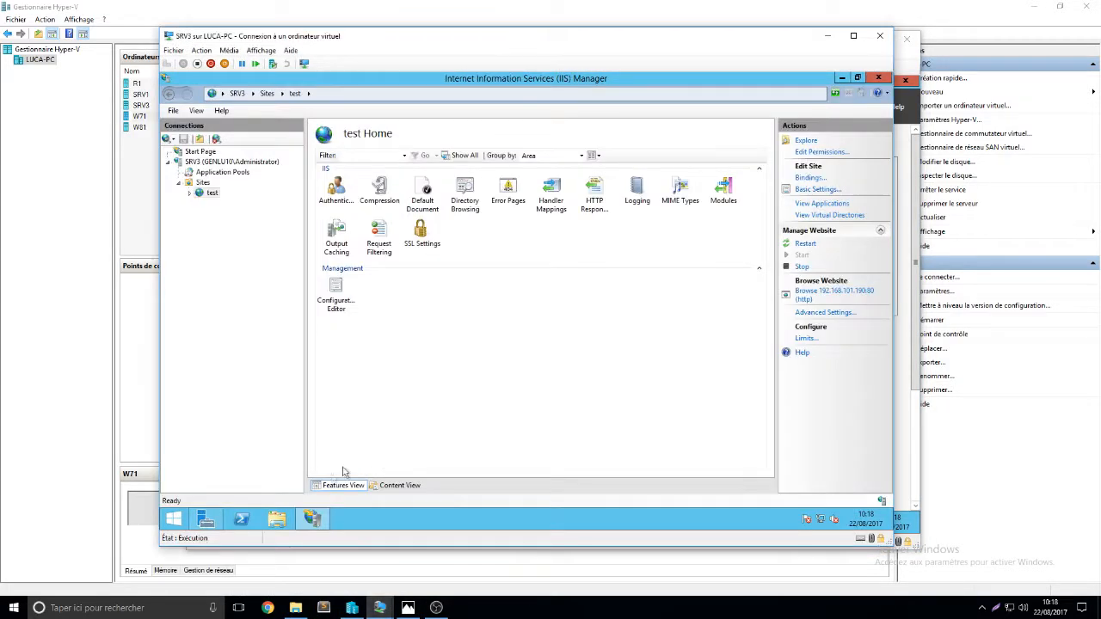
left_click(177, 521)
left_click(333, 353)
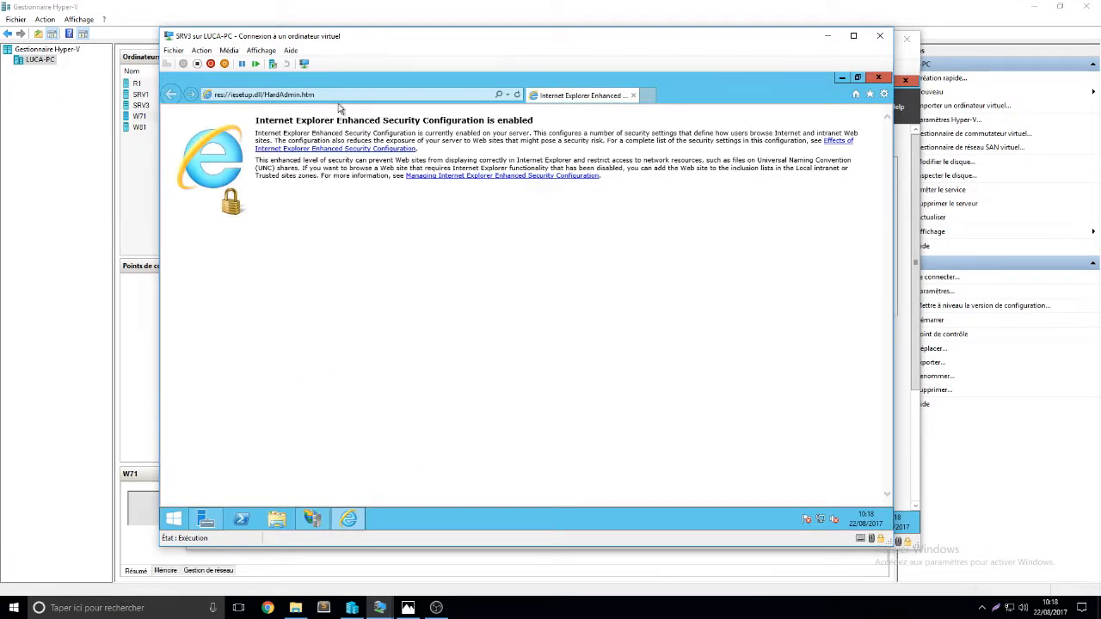
left_click(339, 98)
type("www")
type(".Gren")
type("n")
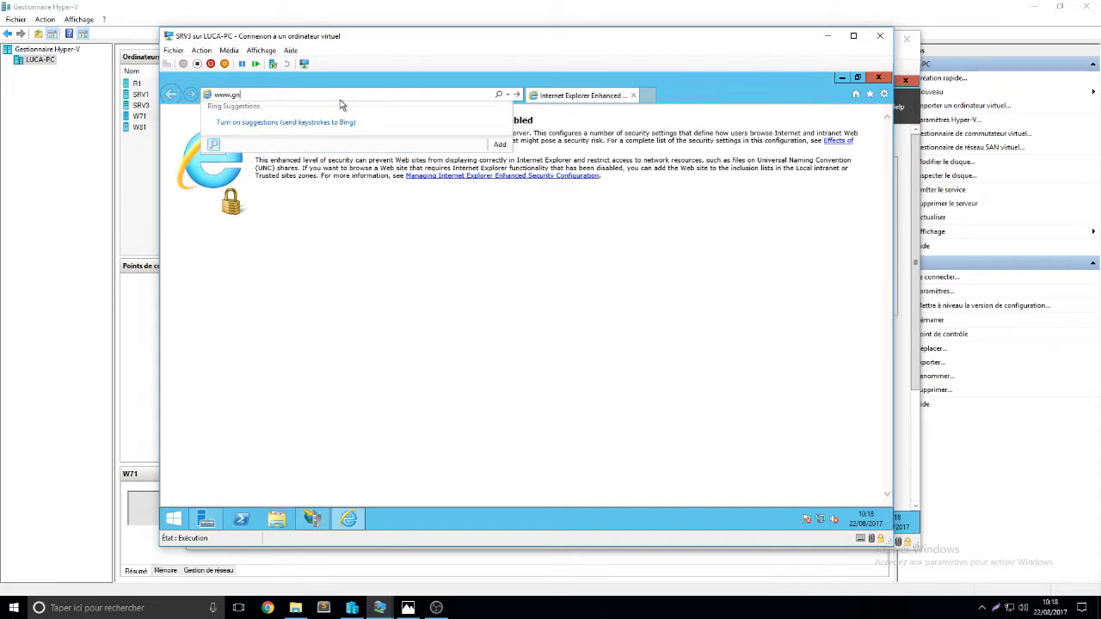
type("nl.")
type("10")
type(".itn")
key("Return")
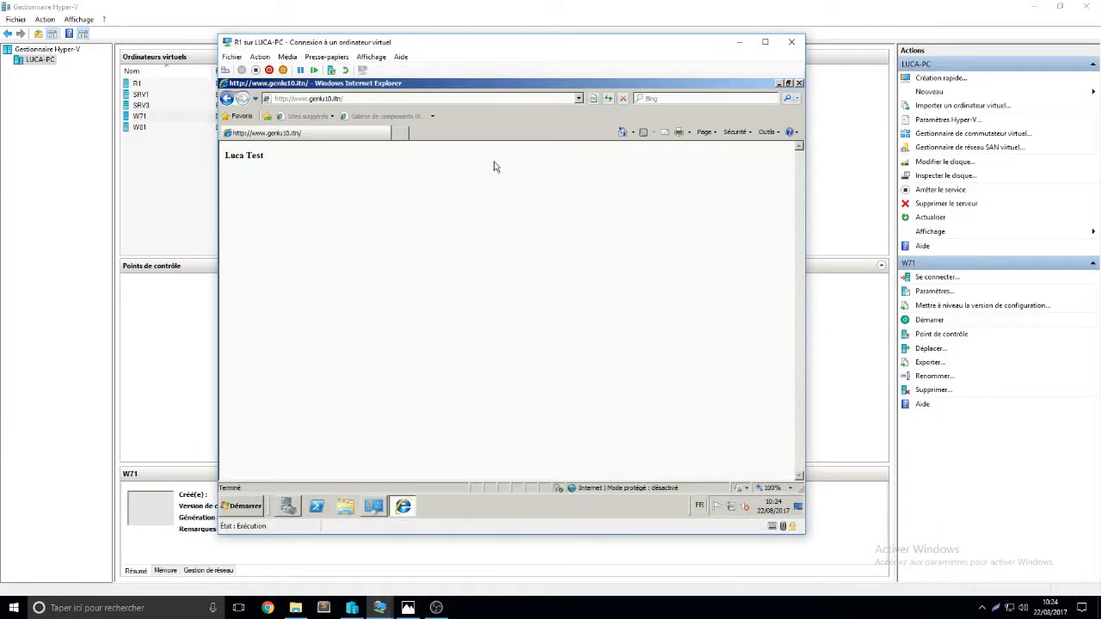
left_click_drag(536, 48, 547, 54)
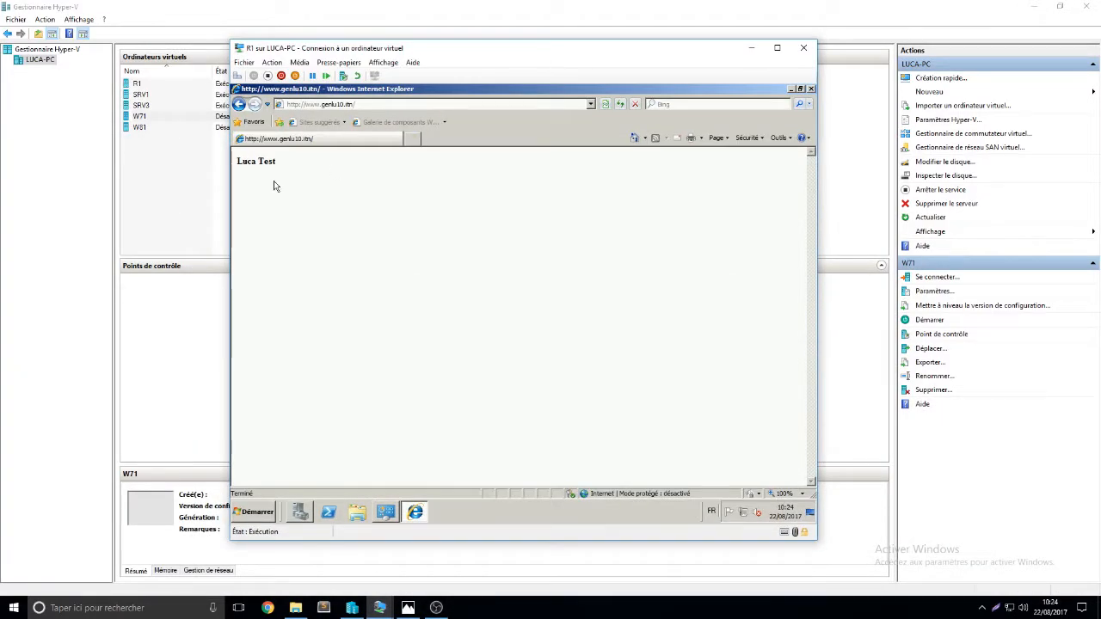
left_click(361, 104)
left_click_drag(310, 104, 348, 104)
left_click(364, 104)
key("ctrl+a")
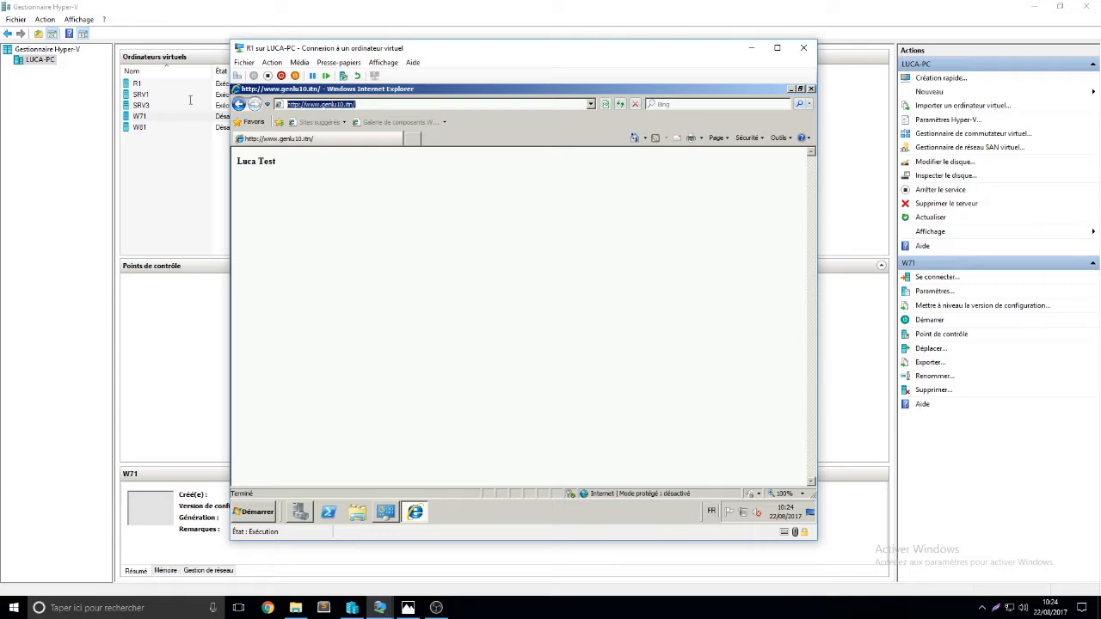
left_click(532, 290)
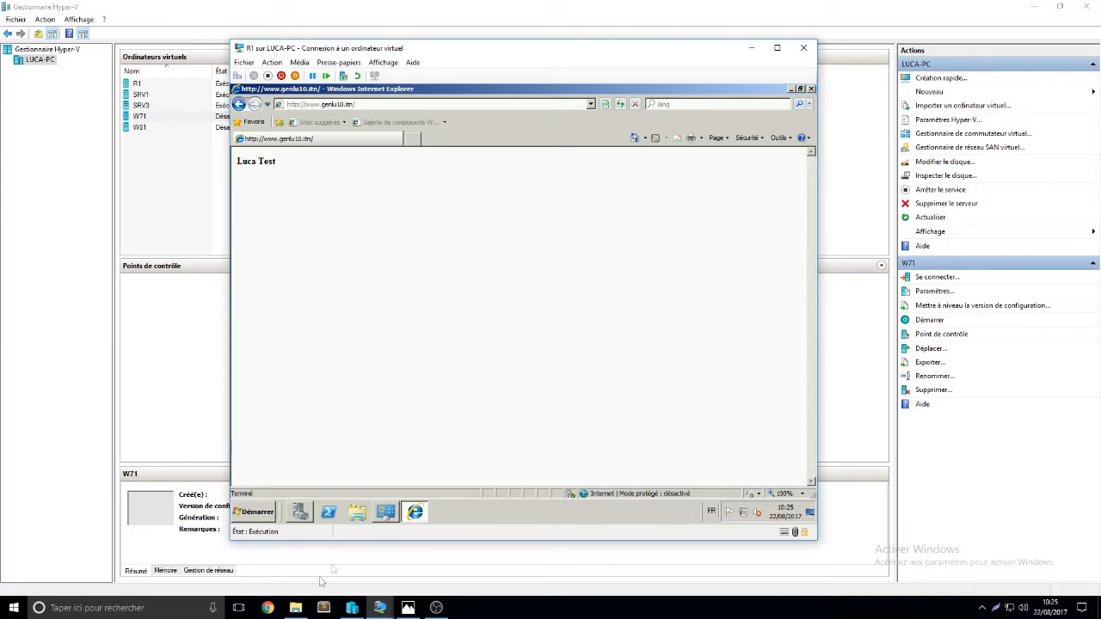
left_click(267, 607)
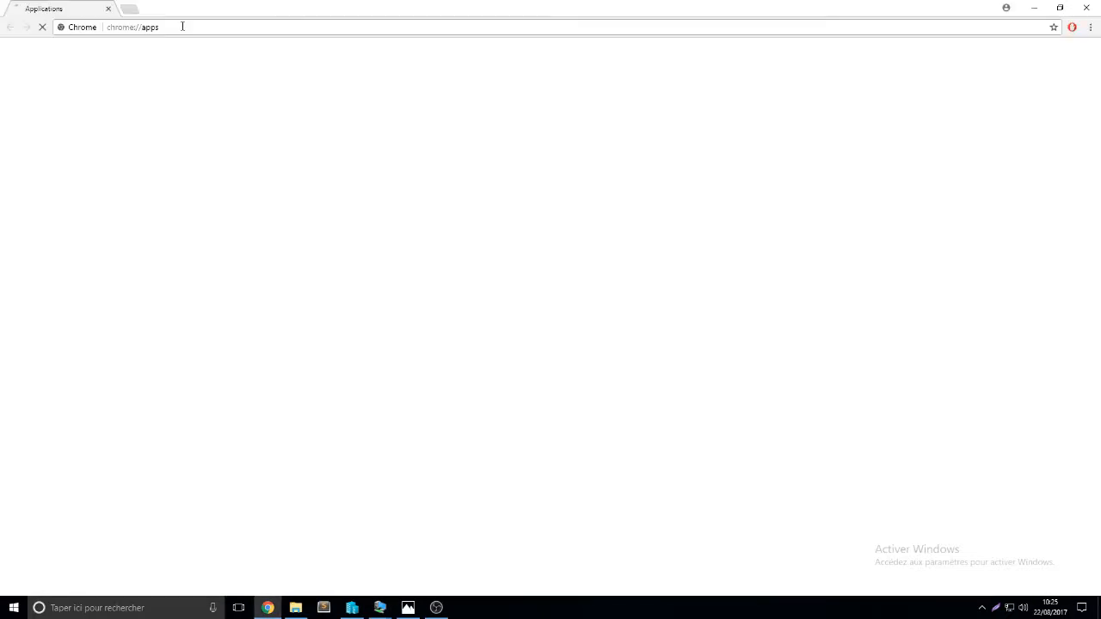
Log in to the router at 192.168.101.161 as admin and open Network > WAN
left_click(182, 26)
type("192.168.101.161")
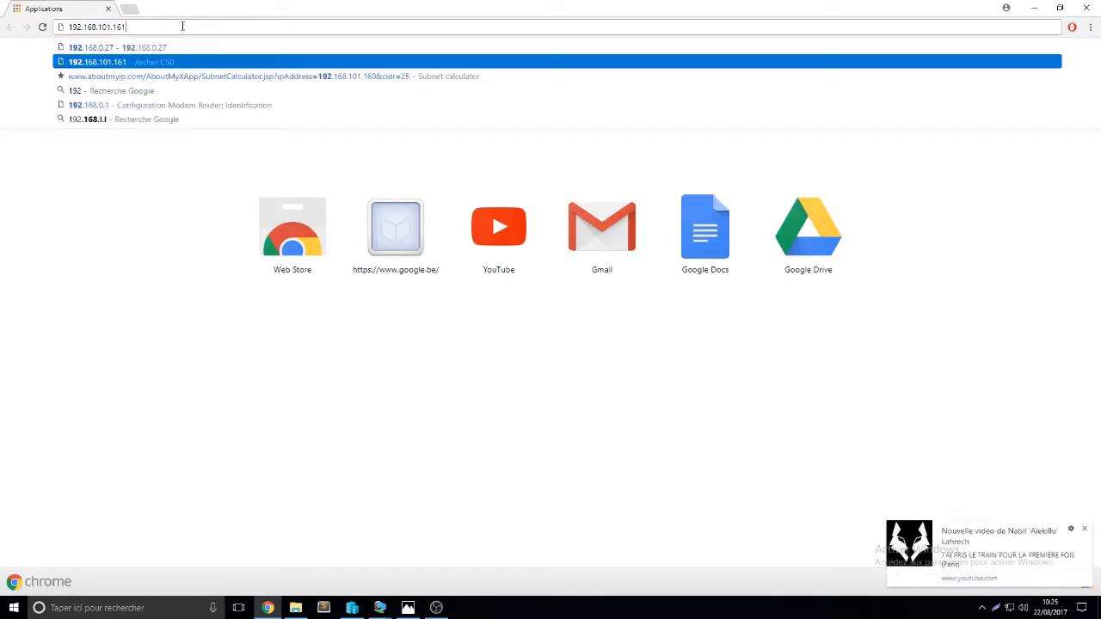
key("Return")
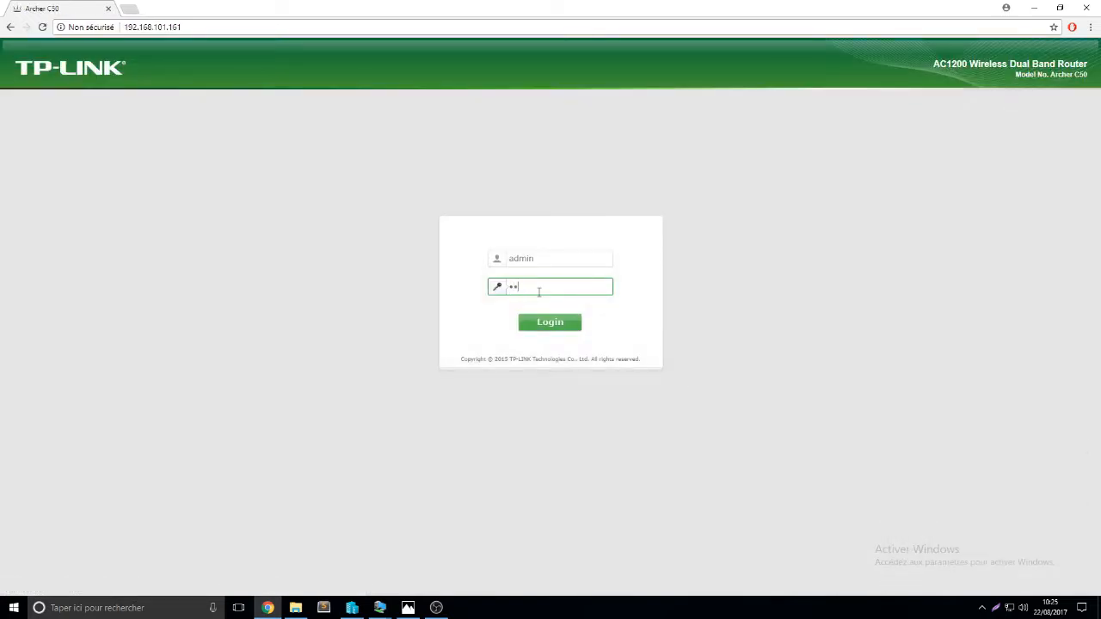
key("Return")
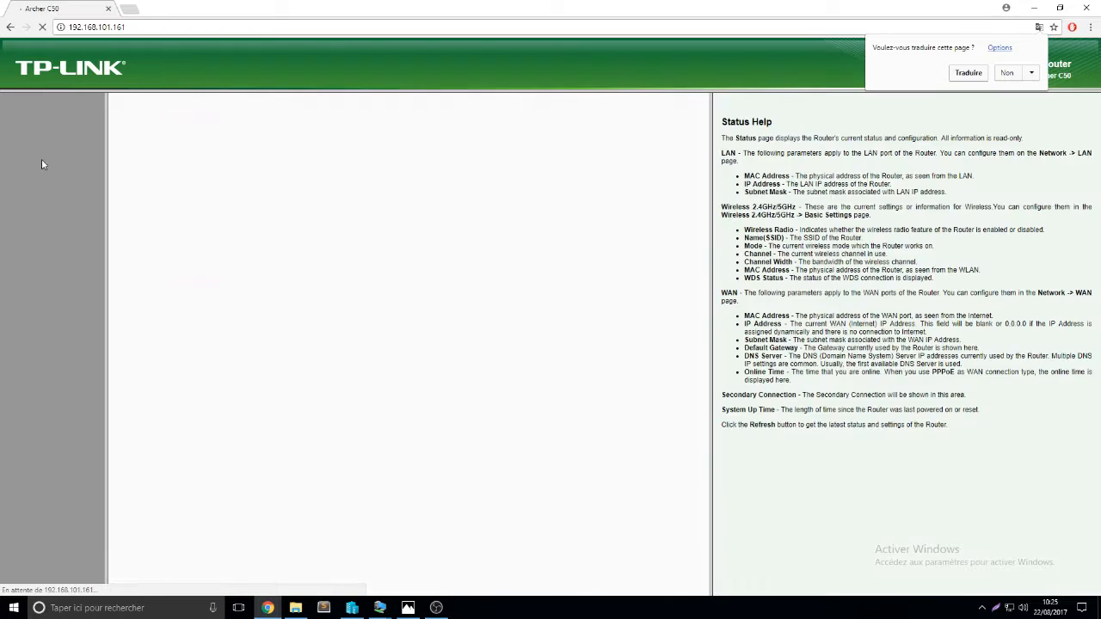
left_click(30, 138)
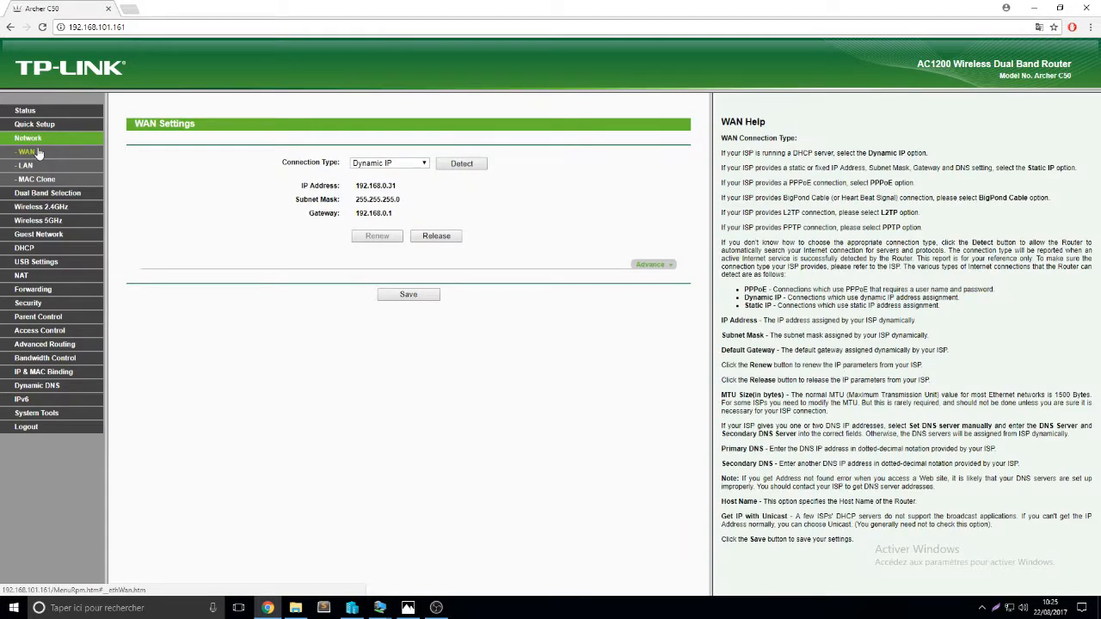
Note the router's Dynamic IP WAN address 192.168.0.31
left_click_drag(359, 186, 403, 191)
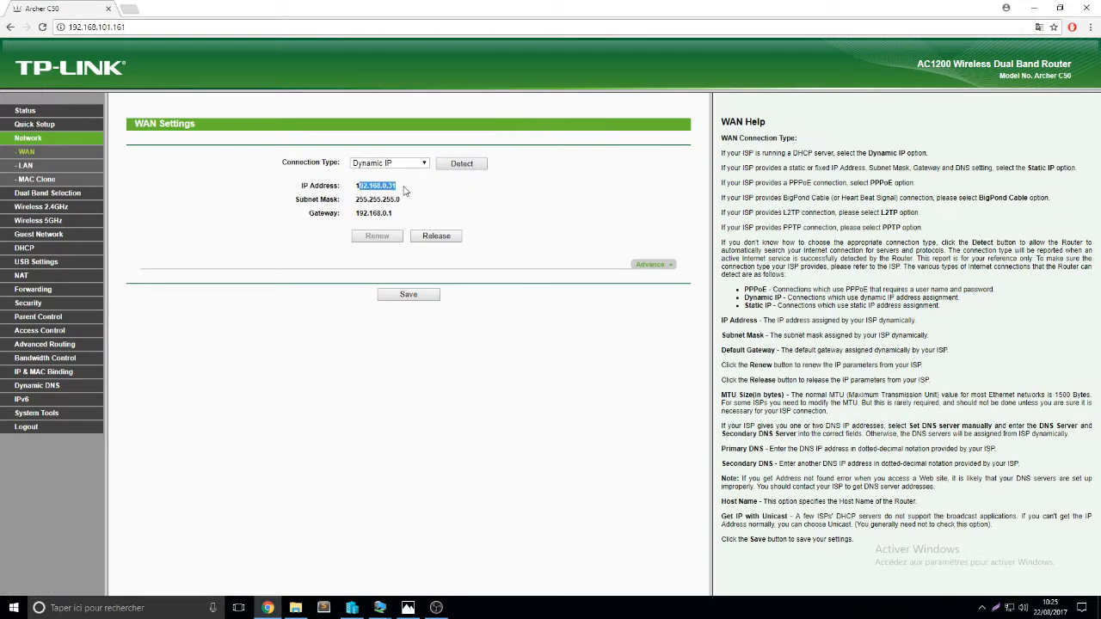
left_click(404, 190)
left_click_drag(404, 191, 363, 187)
left_click(424, 184)
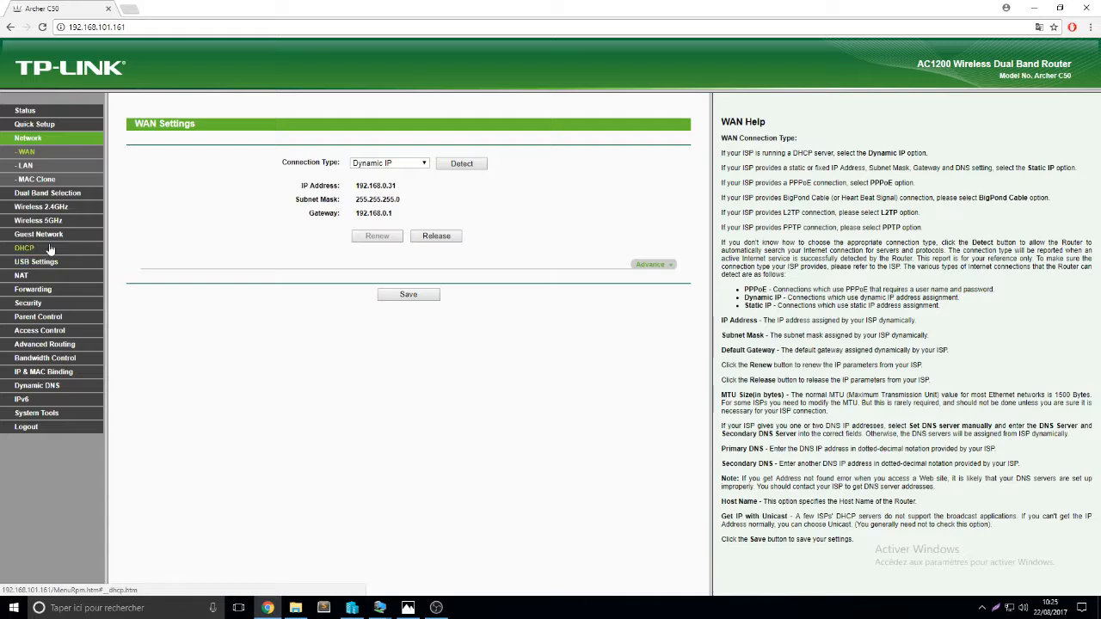
Add a new Virtual Server entry targeting IP address 192.168.101.190
left_click(50, 290)
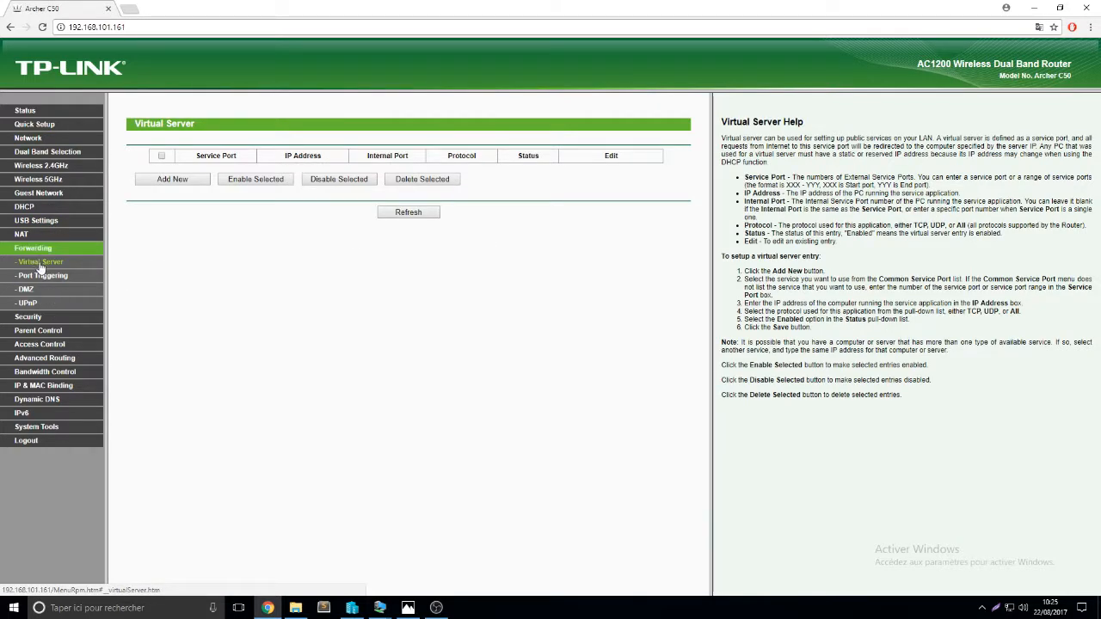
left_click(171, 181)
left_click(395, 158)
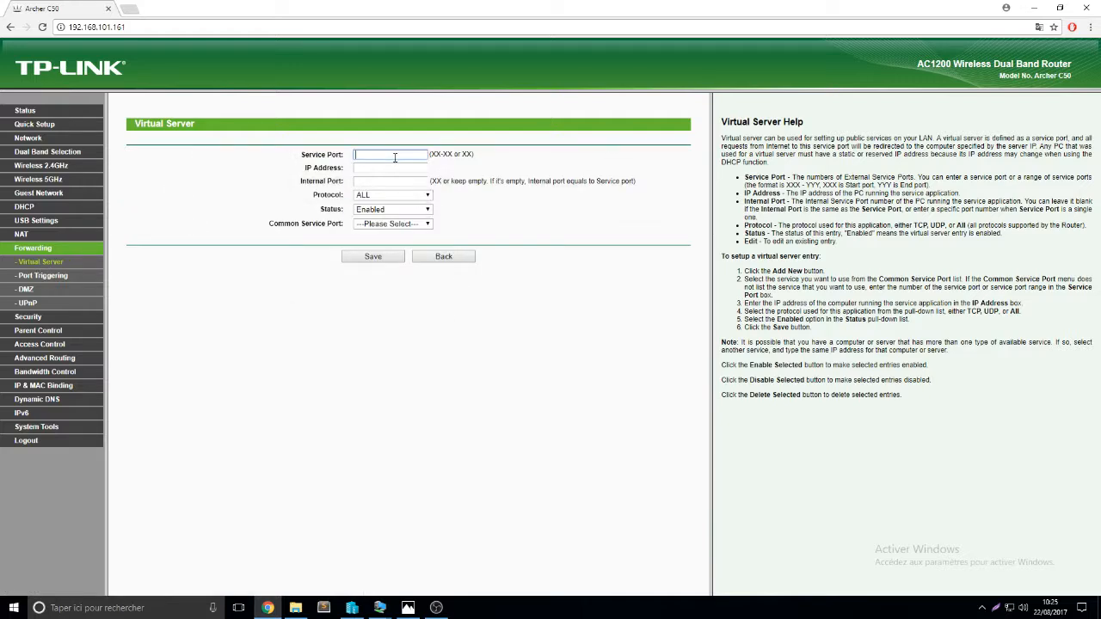
key("Tab")
type("192.168.101.190")
Choose HTTP as the common service so port 80/TCP fills in, keep it Enabled, and save
left_click(373, 198)
left_click(378, 206)
left_click(428, 210)
left_click(428, 211)
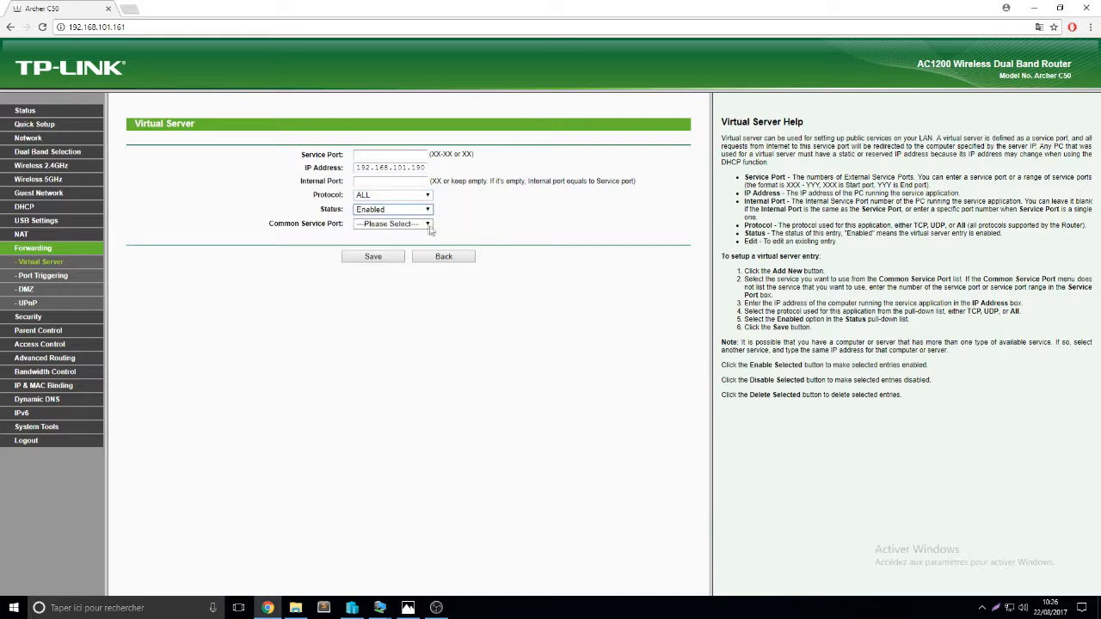
left_click(421, 226)
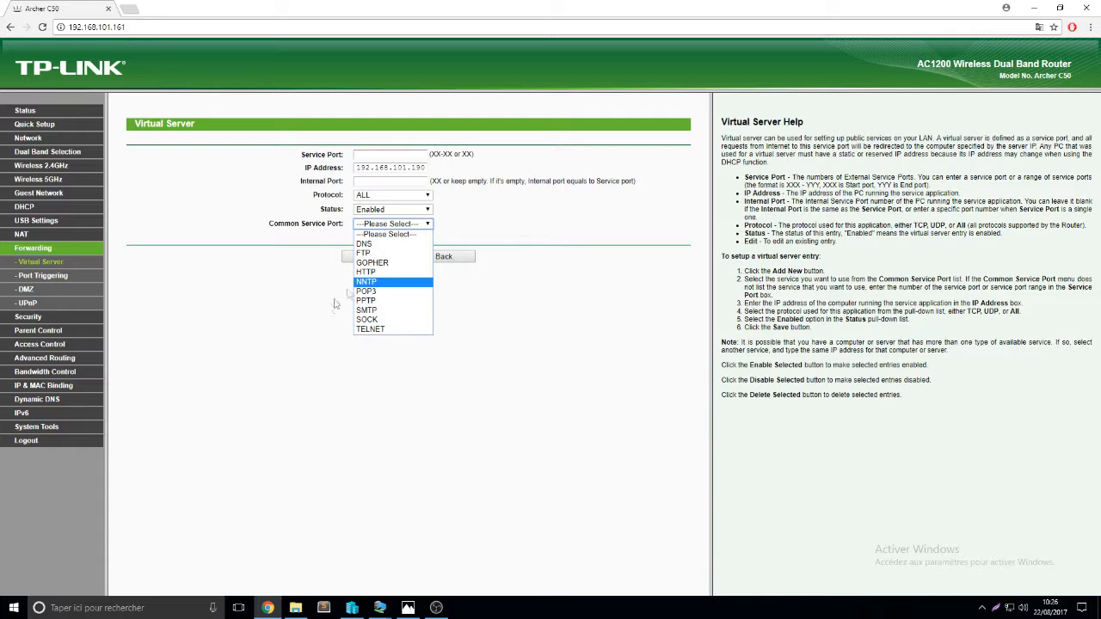
left_click(383, 271)
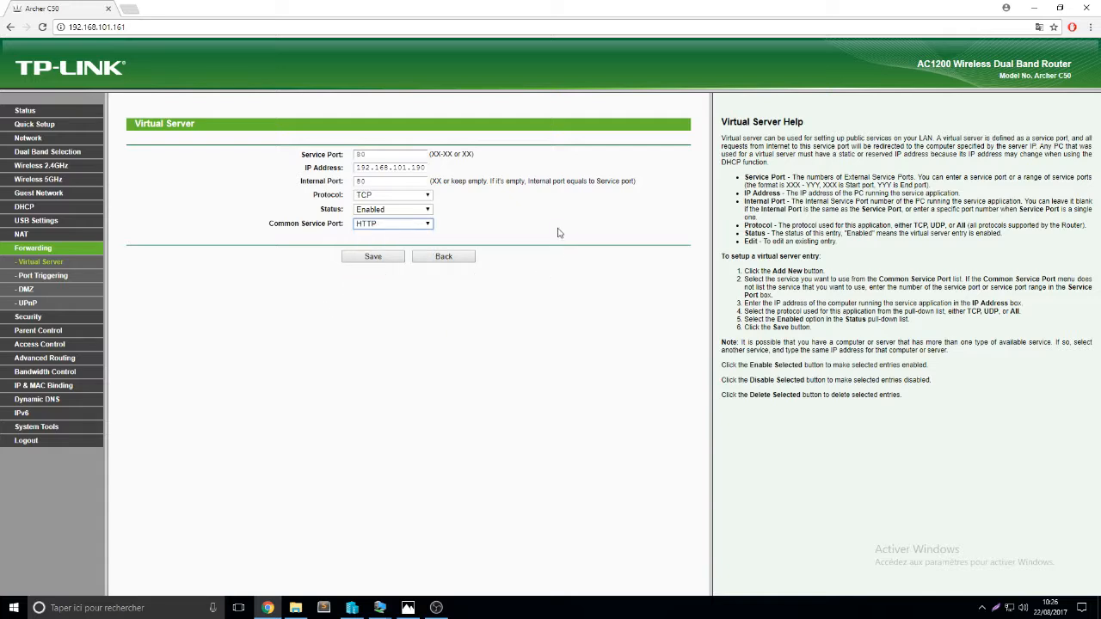
left_click(401, 203)
left_click(368, 260)
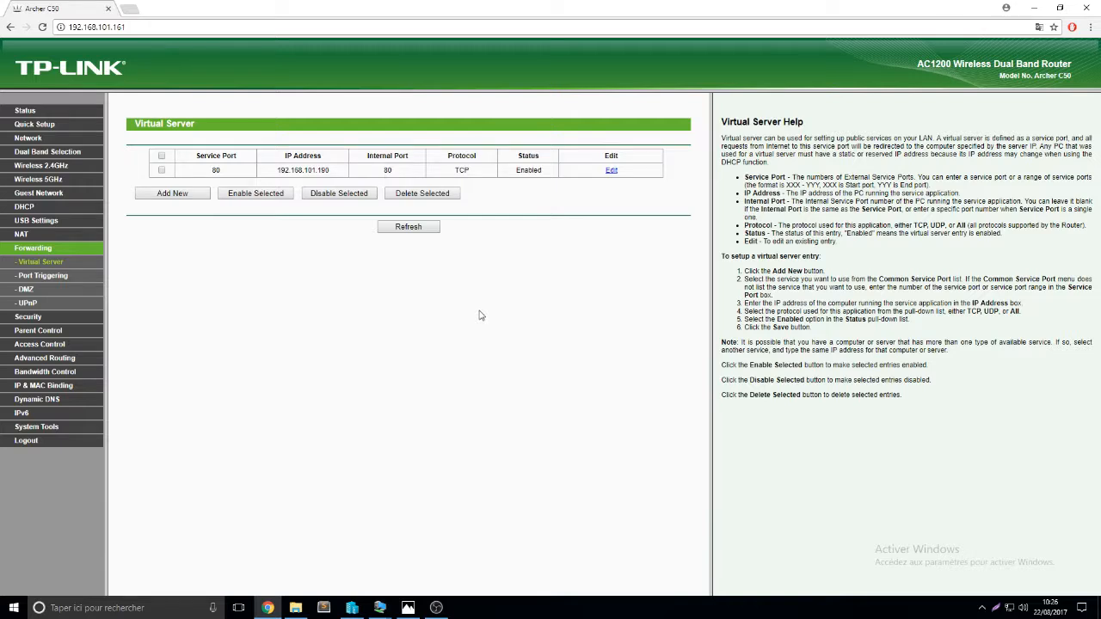
left_click(129, 9)
Browse to the router's WAN address 192.168.0.31 in the new tab
type("192.168")
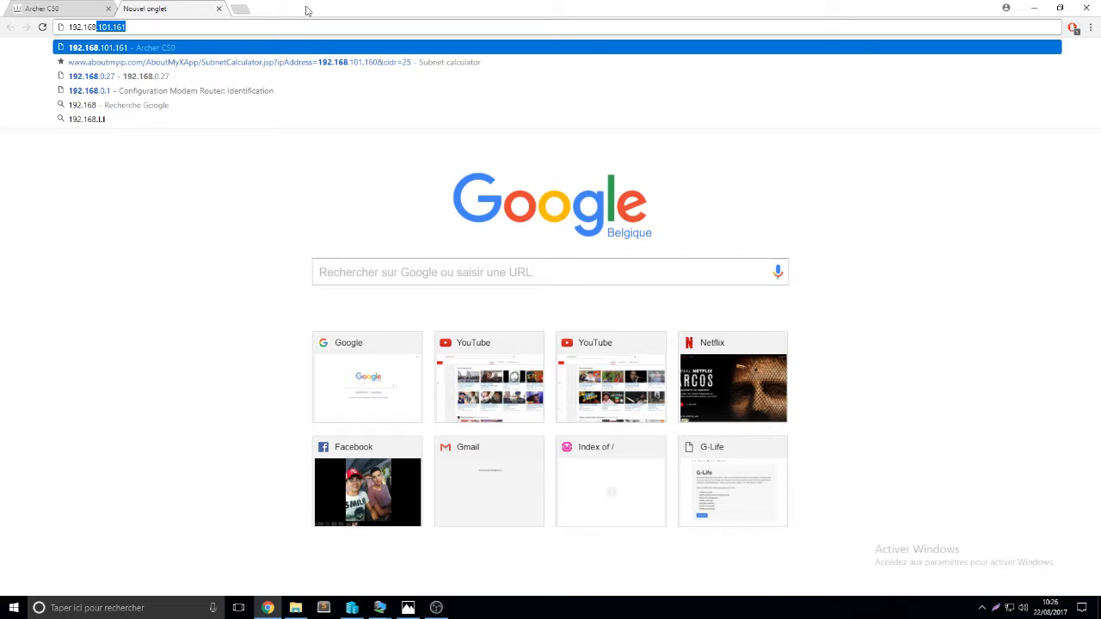
type(".0")
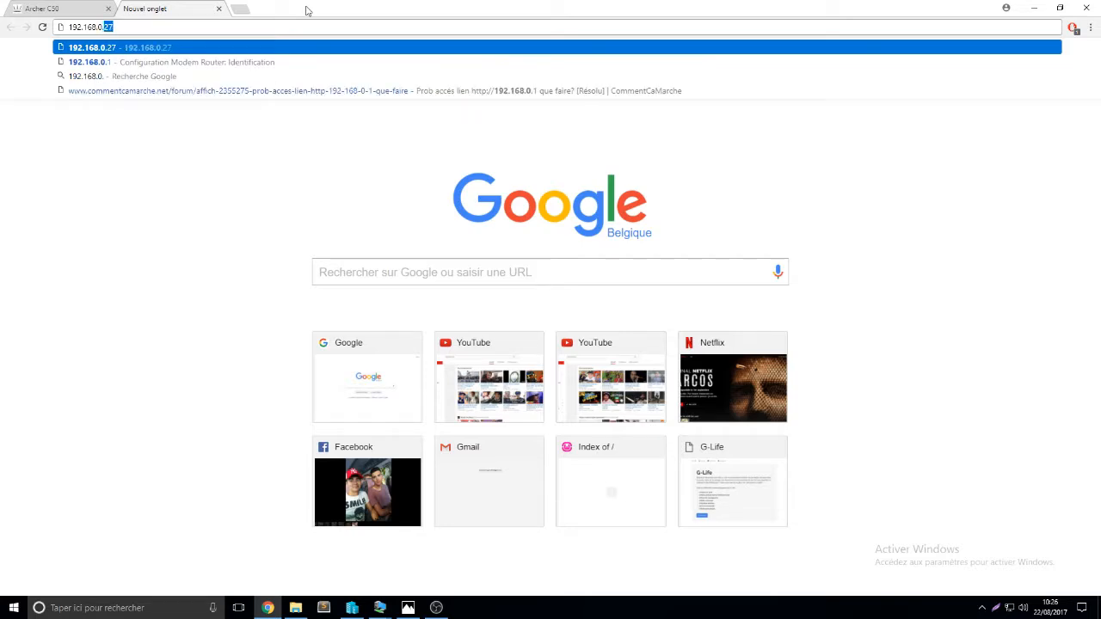
left_click(43, 8)
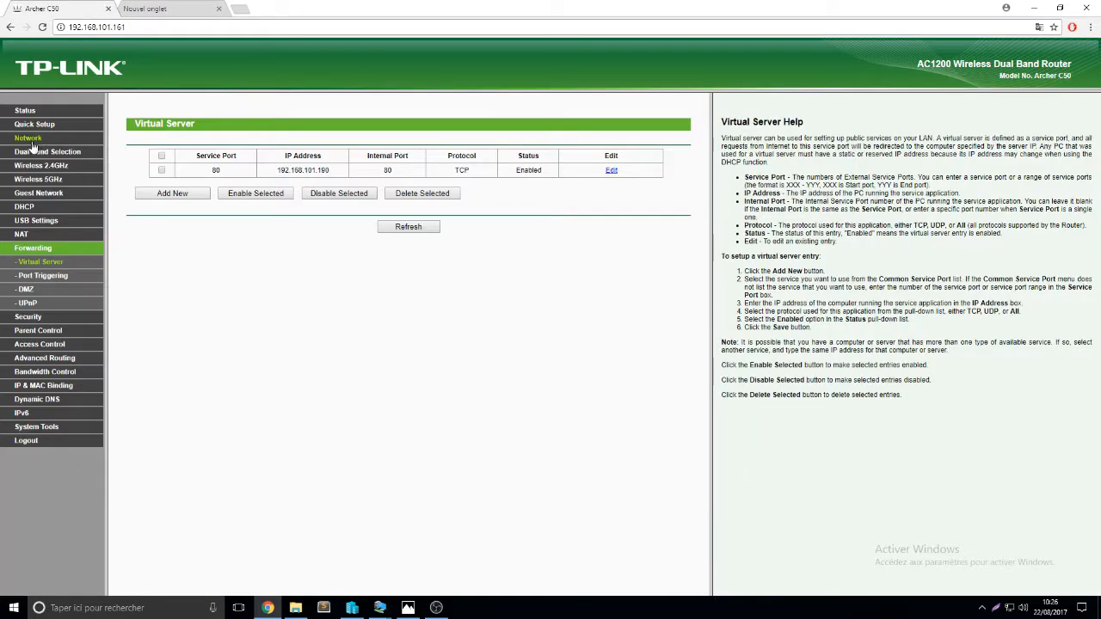
left_click(30, 139)
left_click(155, 8)
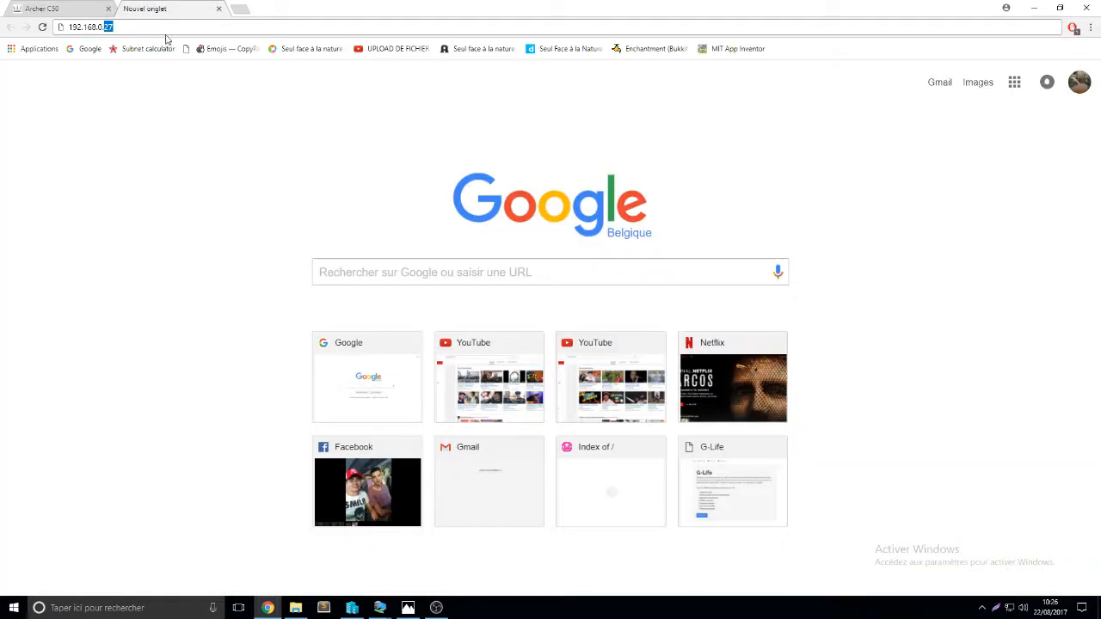
type(".3")
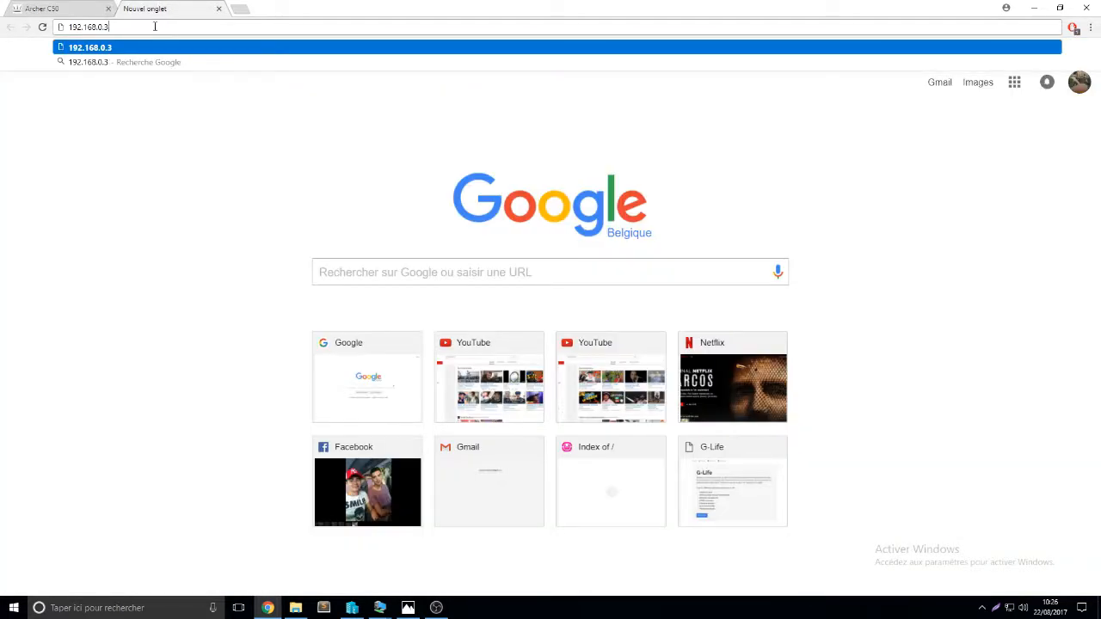
type("1")
key("Return")
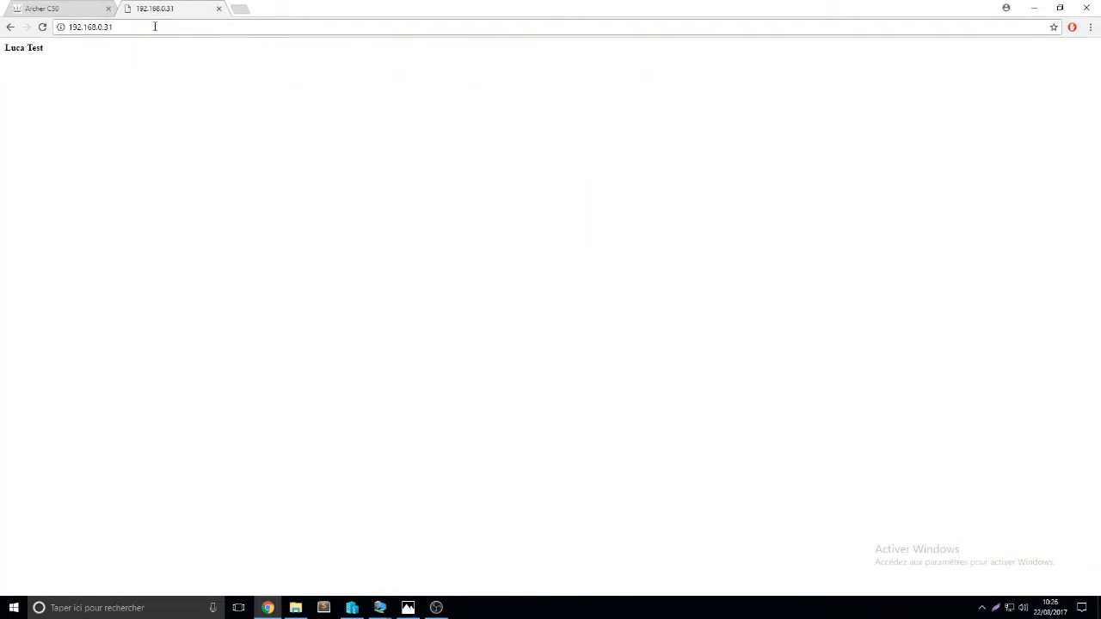
Confirm the Luca Test page loads, then return to the router's WAN Settings tab
left_click_drag(43, 48, 5, 48)
left_click(6, 49)
left_click(65, 8)
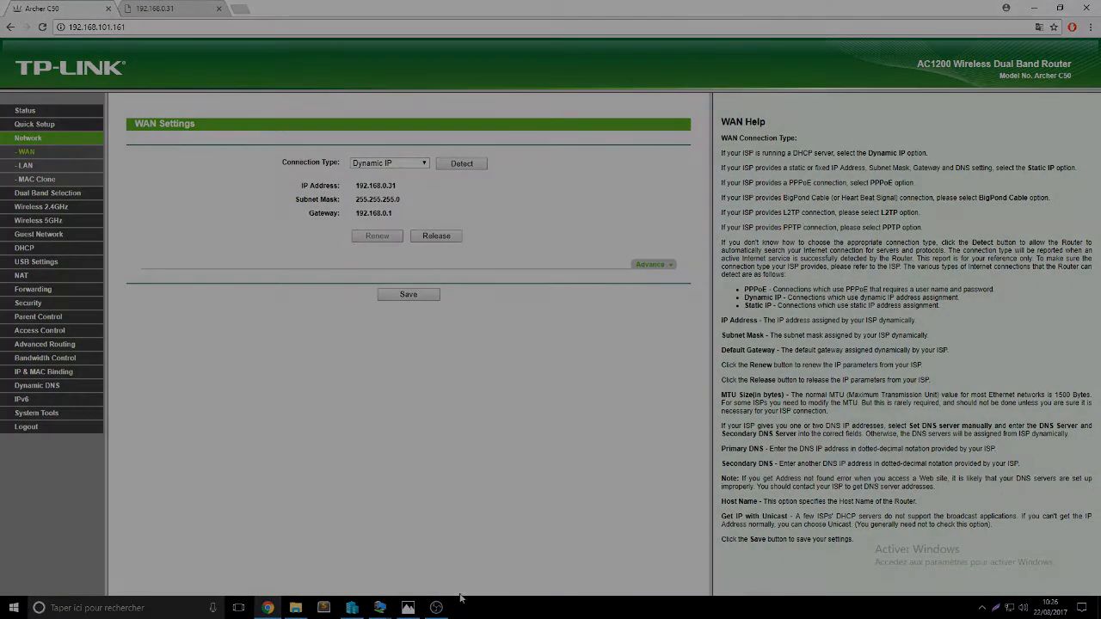